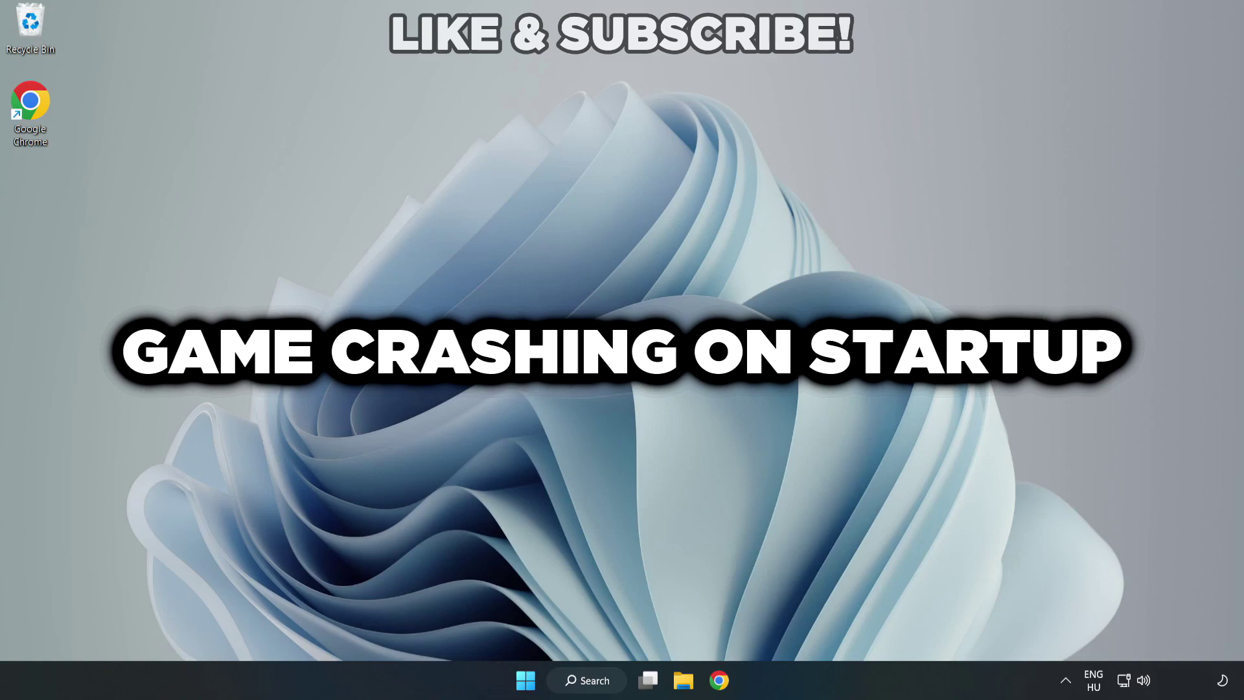
- Bring up Windows Search to look for Device Manager
left_click(593, 680)
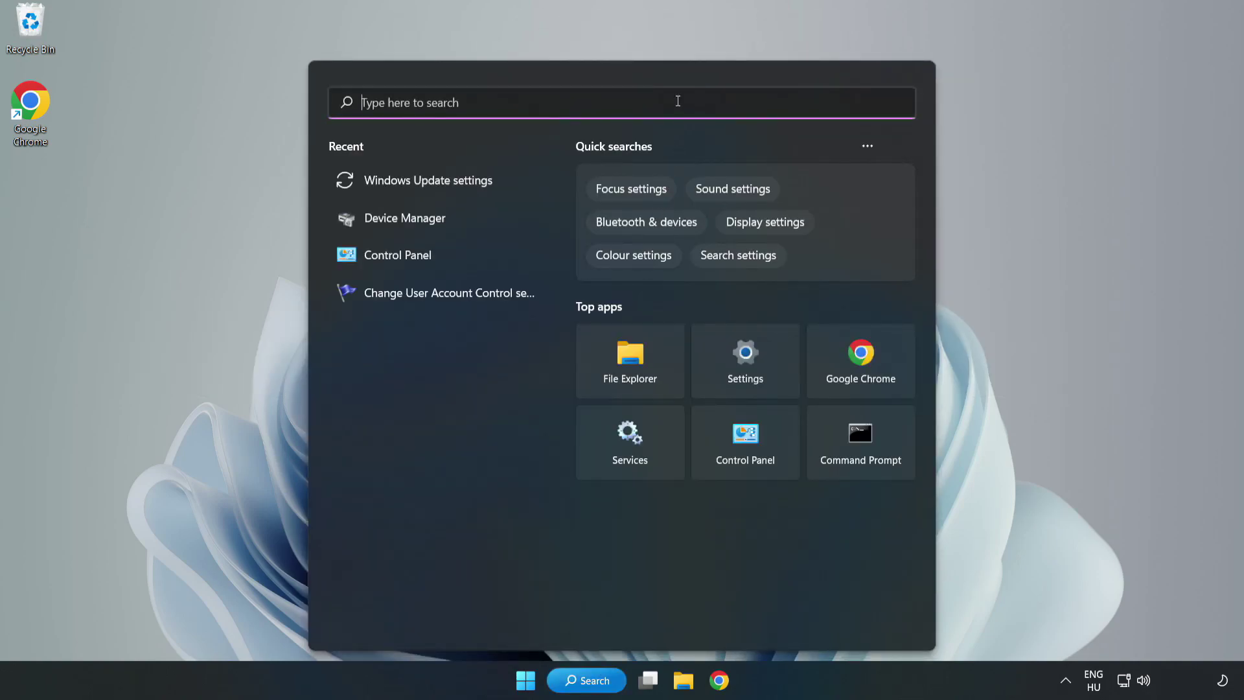
type("devi")
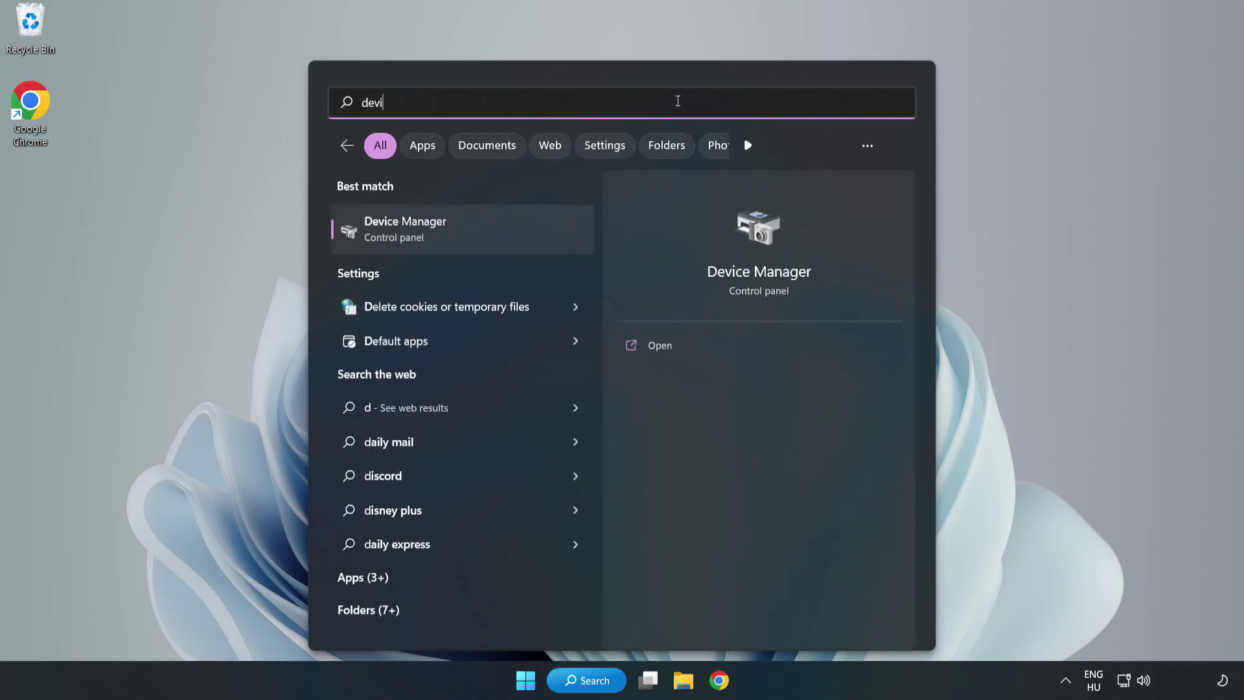
type("ce manager")
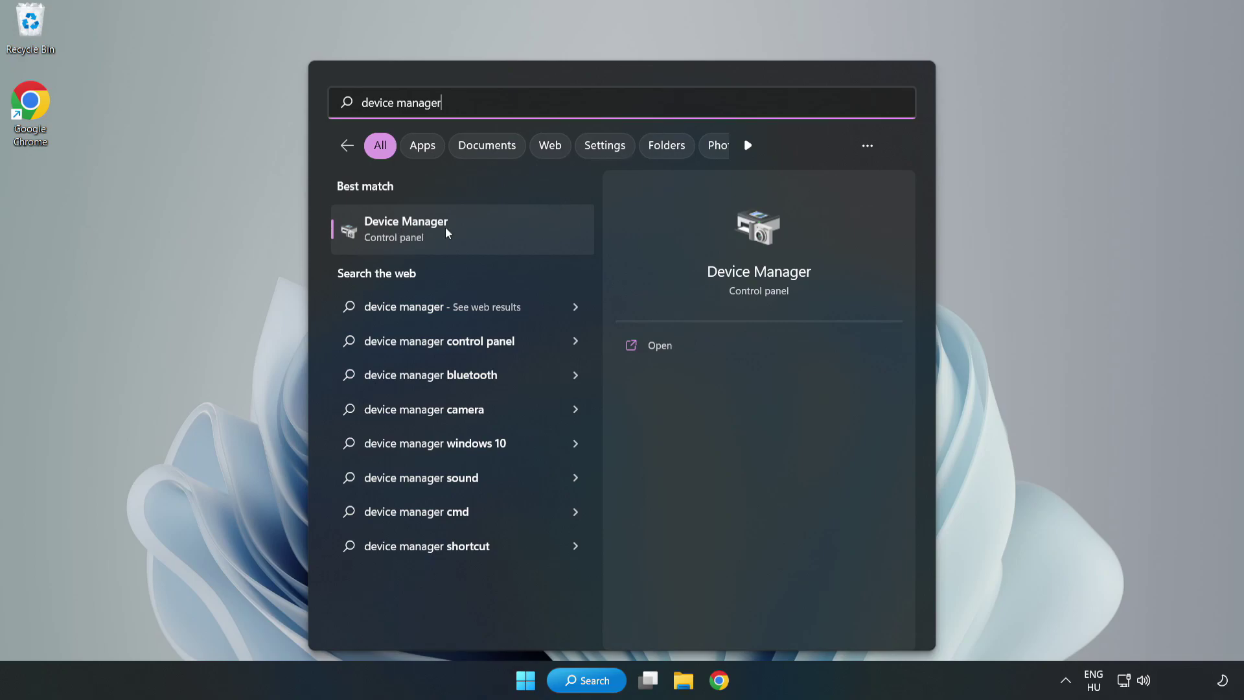
- Launch Device Manager and locate the VMware SVGA 3D card under Display adapters
left_click(461, 234)
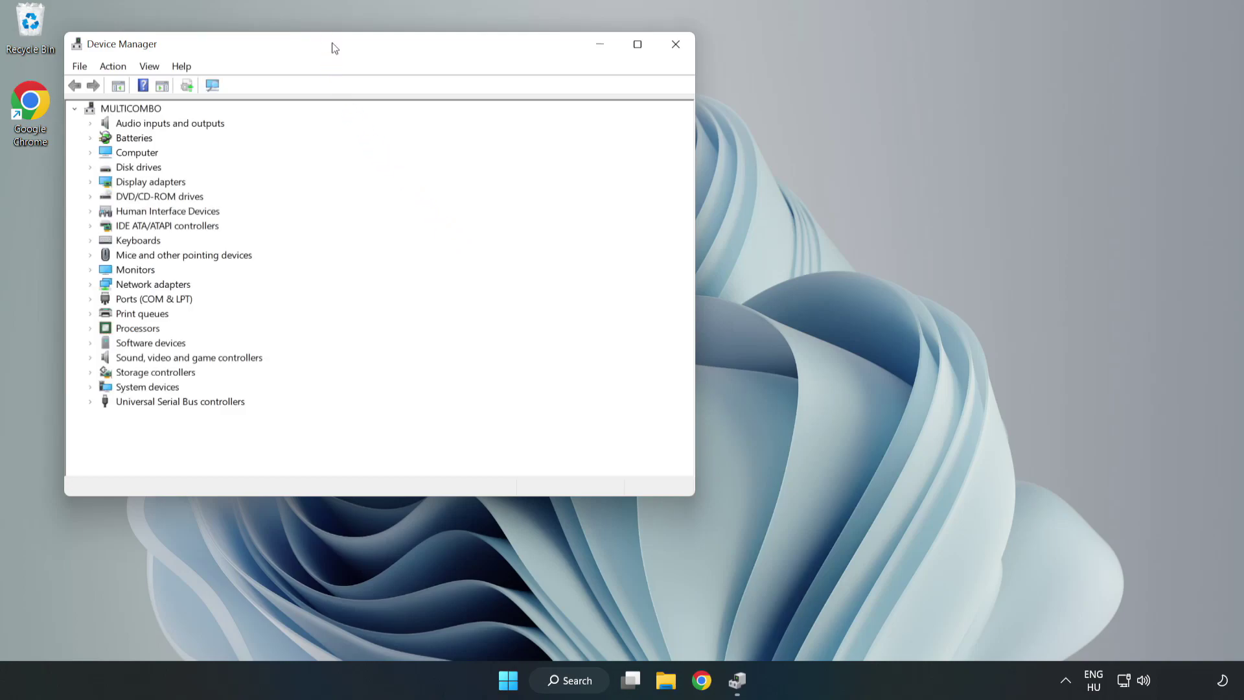
left_click_drag(334, 46, 555, 111)
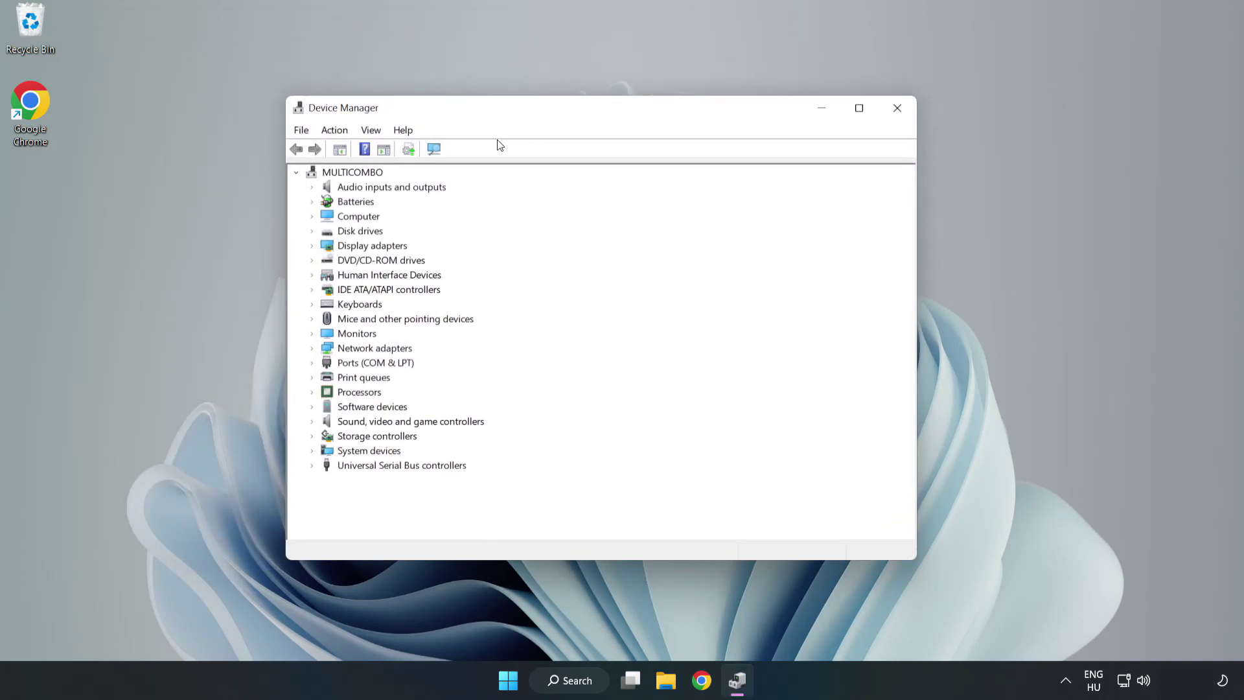
left_click(372, 245)
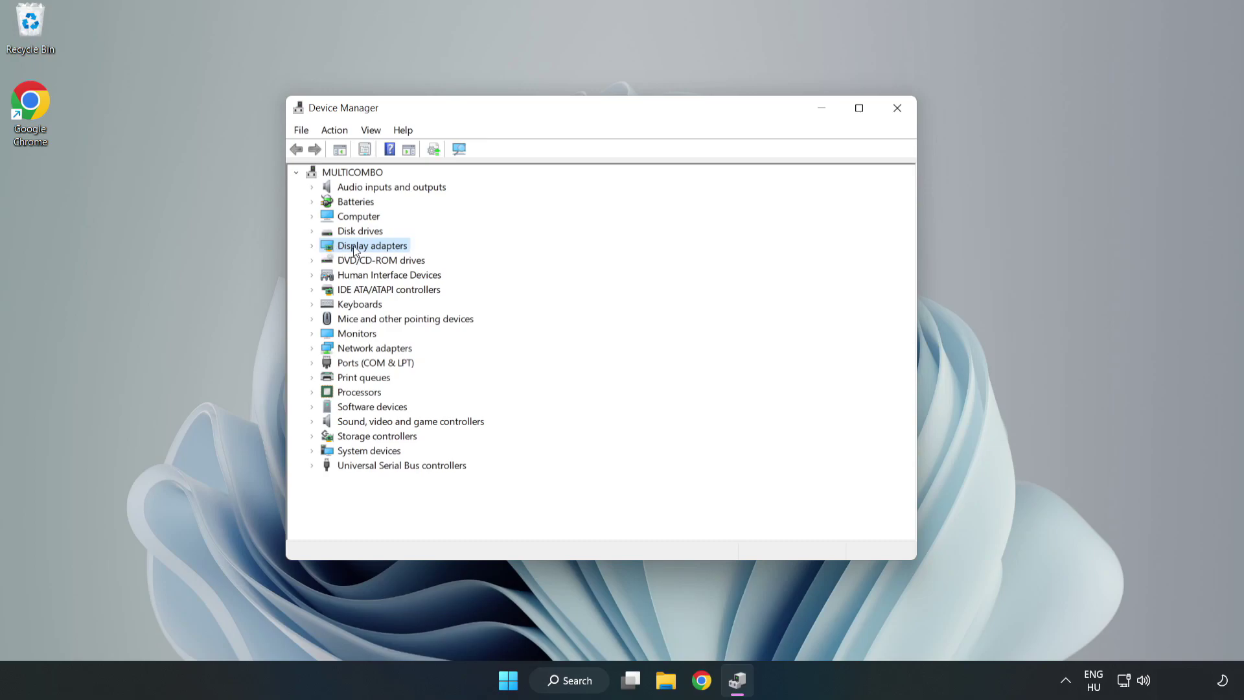
left_click(313, 247)
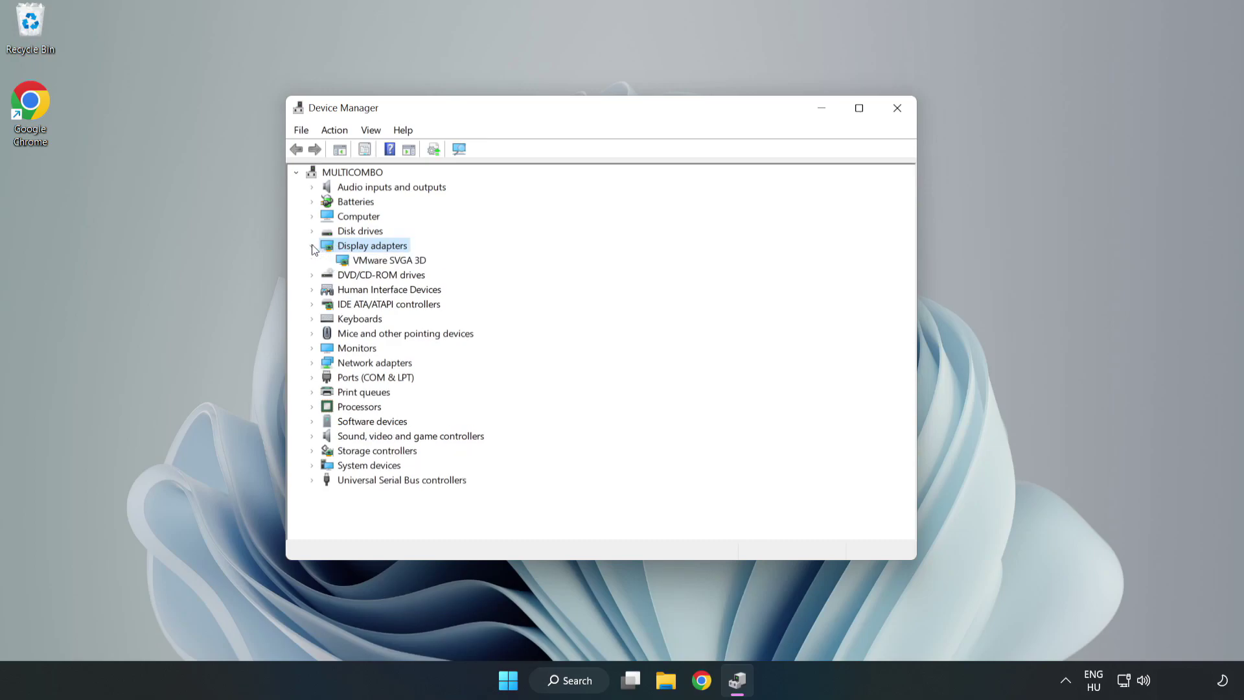
left_click(389, 261)
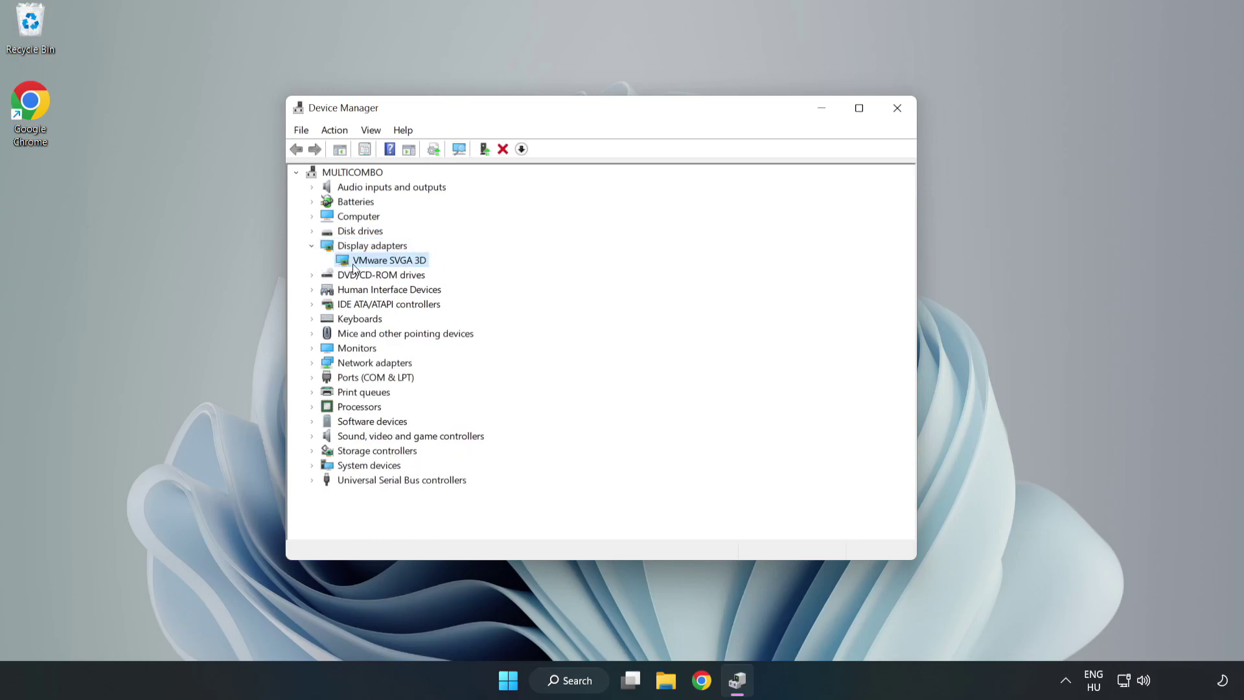
- Run an automatic driver search for VMware SVGA 3D; best driver already installed
right_click(386, 260)
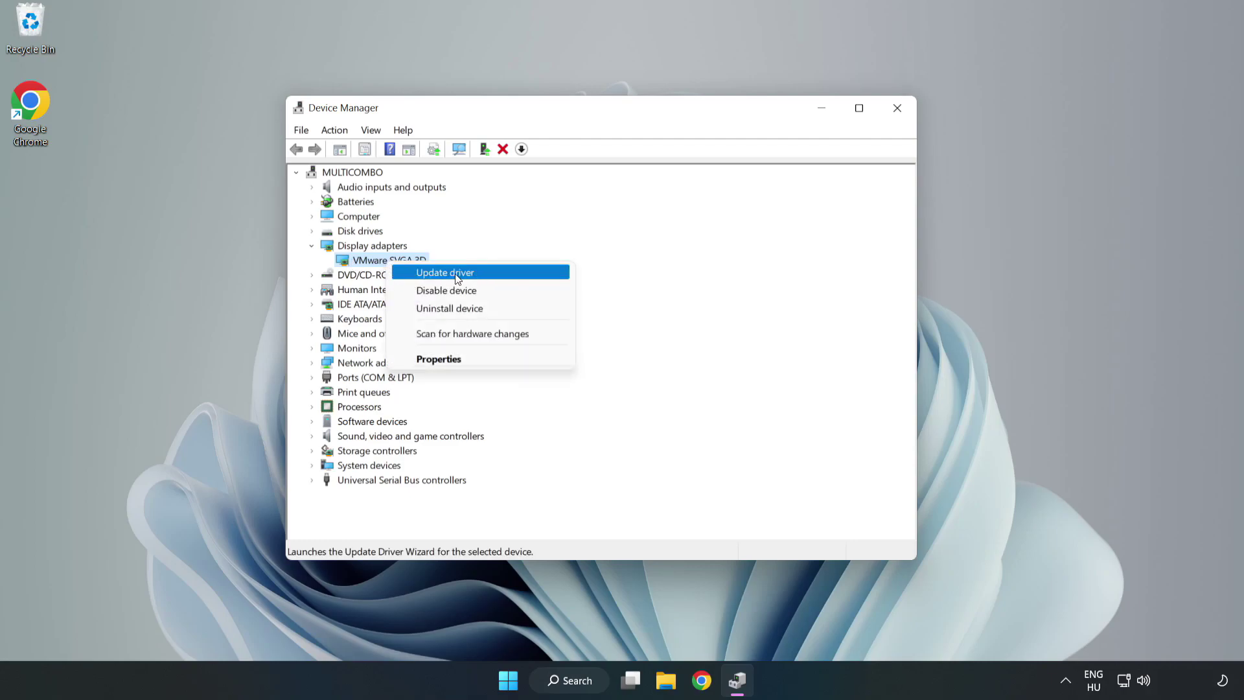
left_click(483, 279)
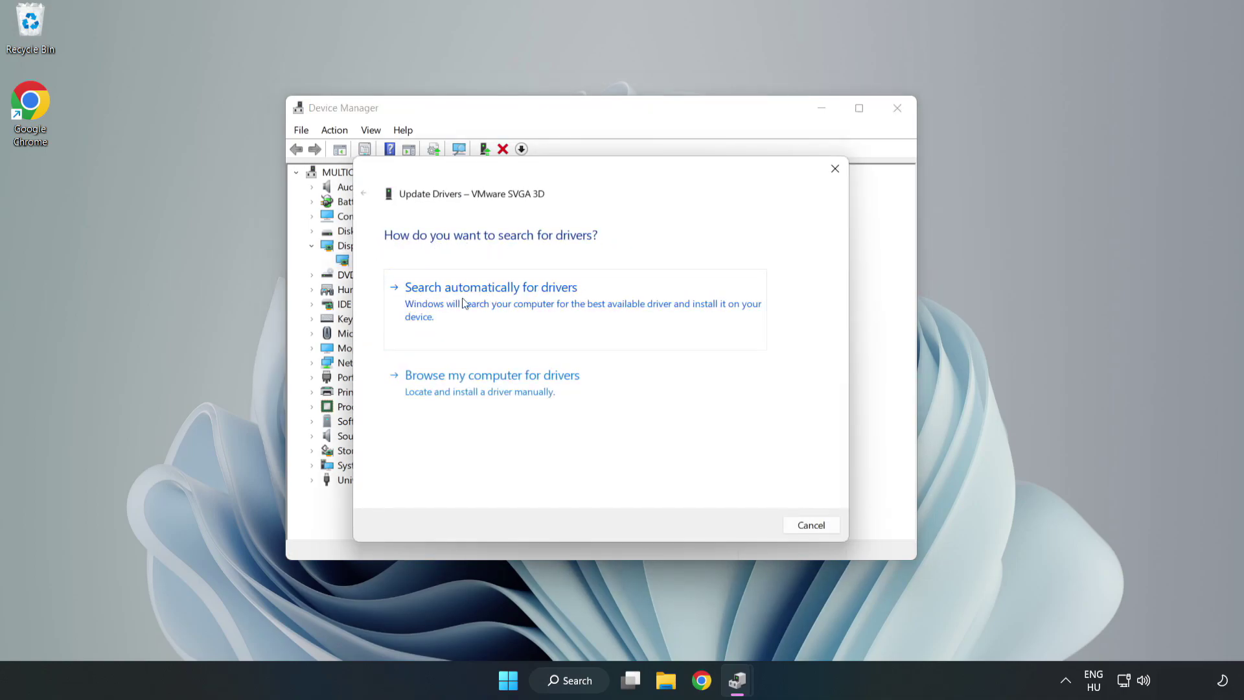
left_click(494, 304)
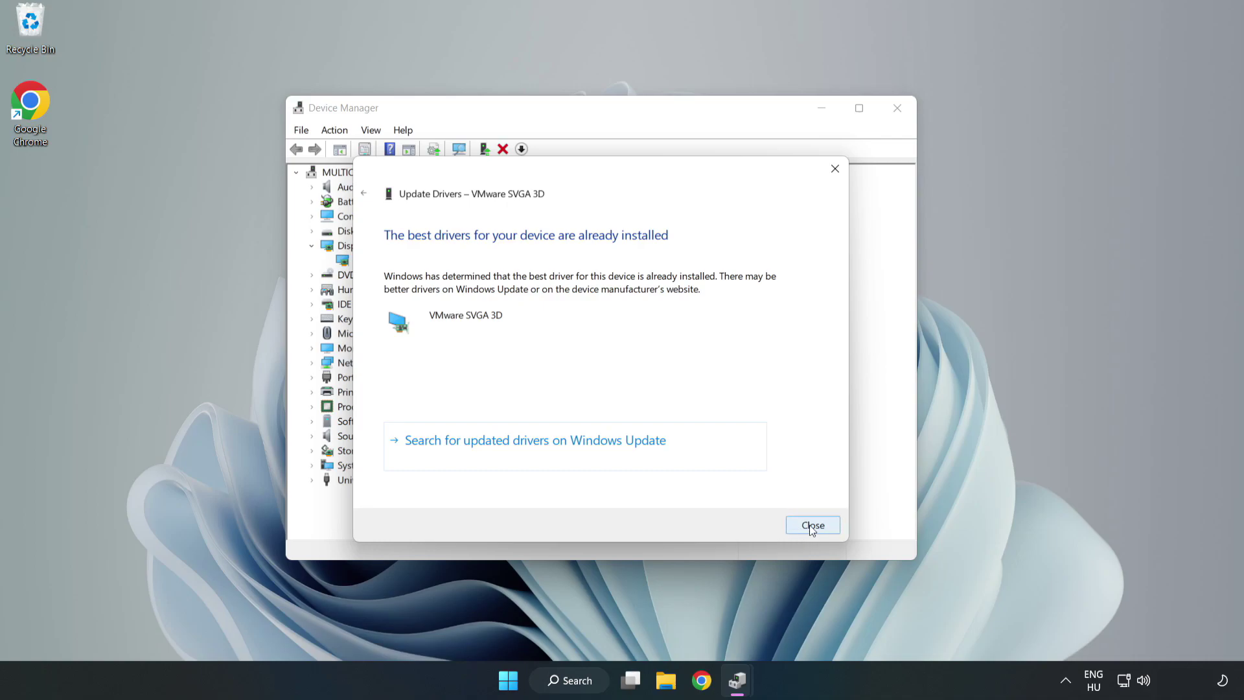
left_click(812, 525)
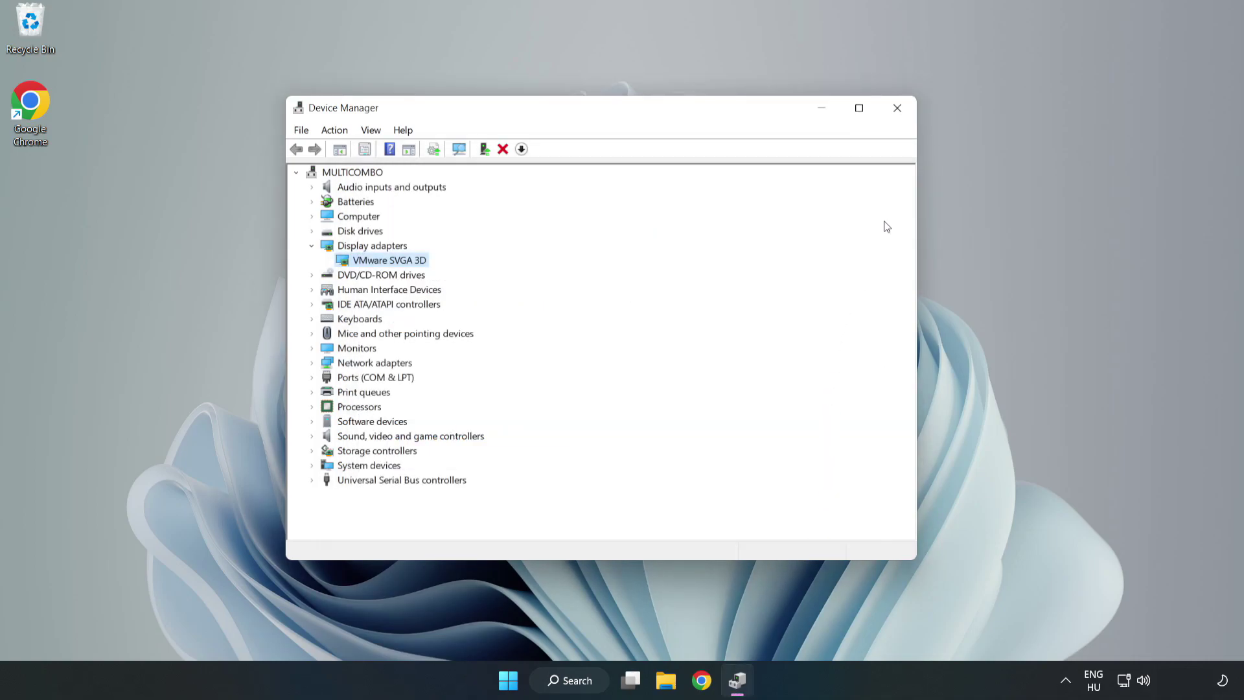
- Close Device Manager and reach Windows Update settings via Search, maximized
left_click(897, 108)
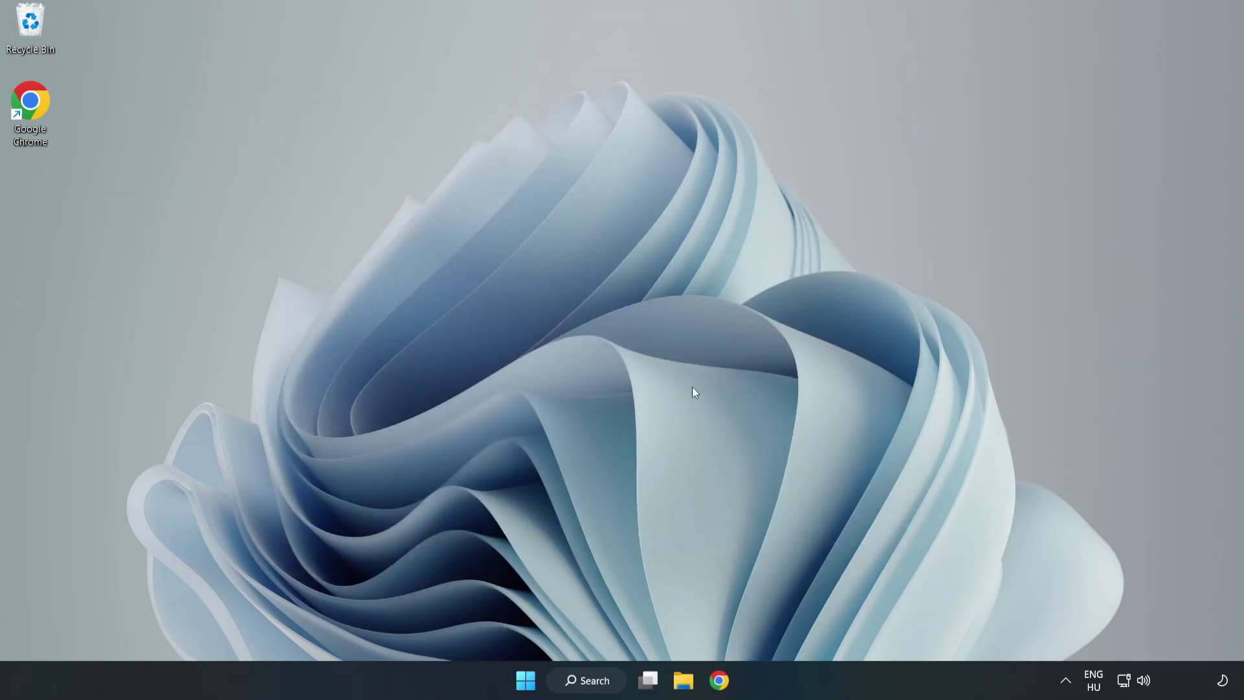
left_click(593, 681)
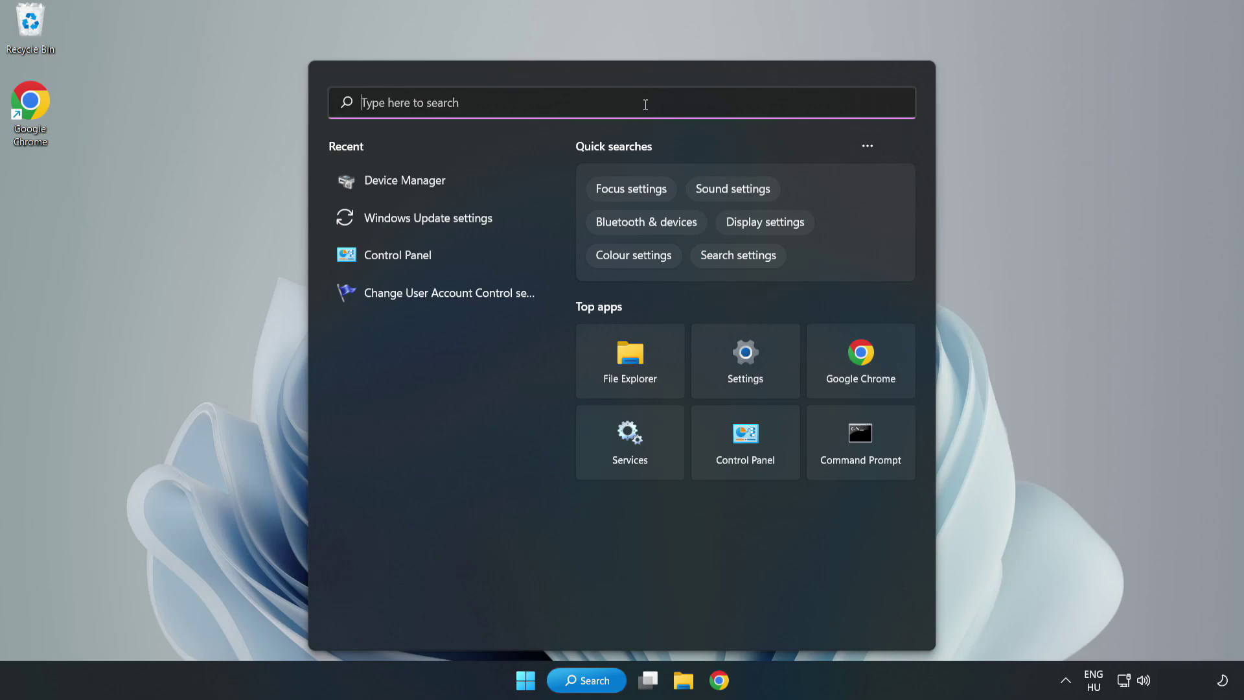
type("updates")
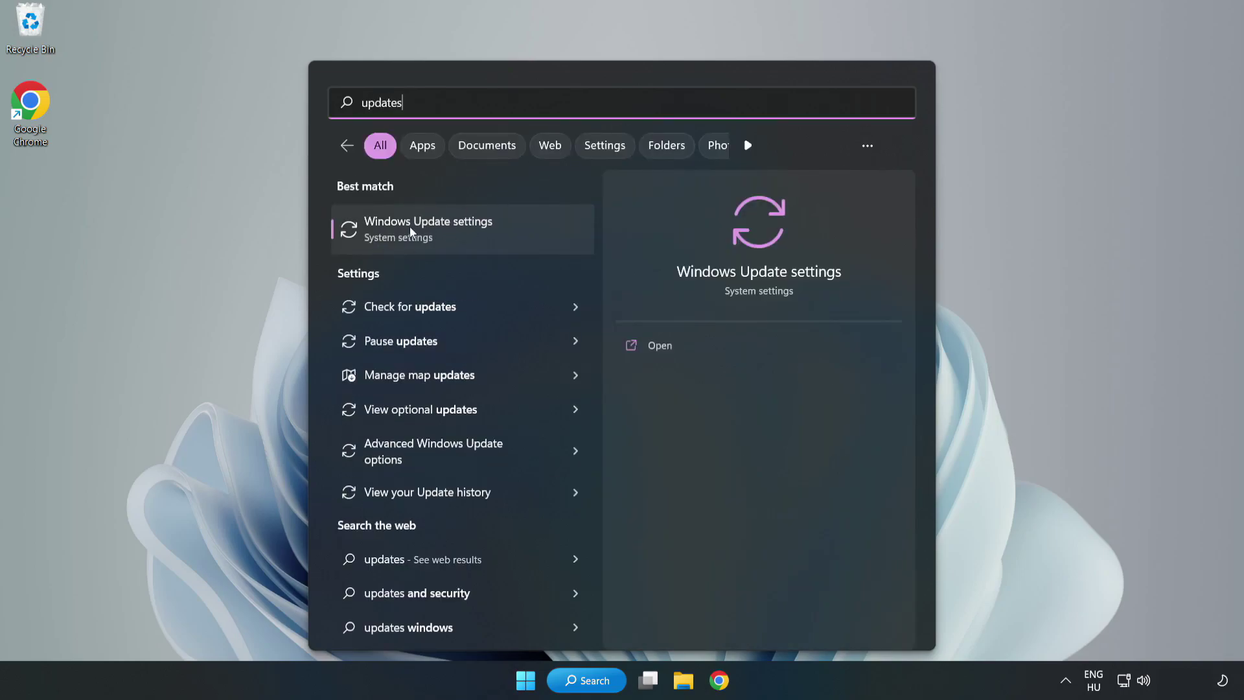
left_click(442, 230)
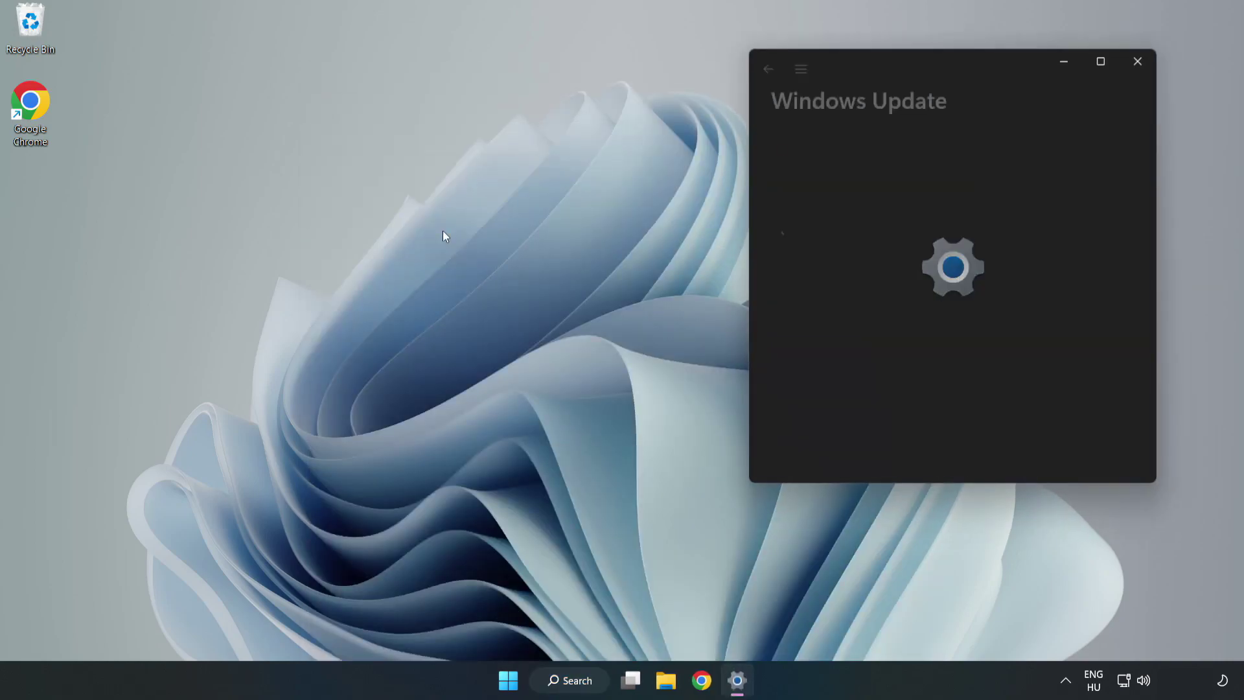
left_click(1104, 60)
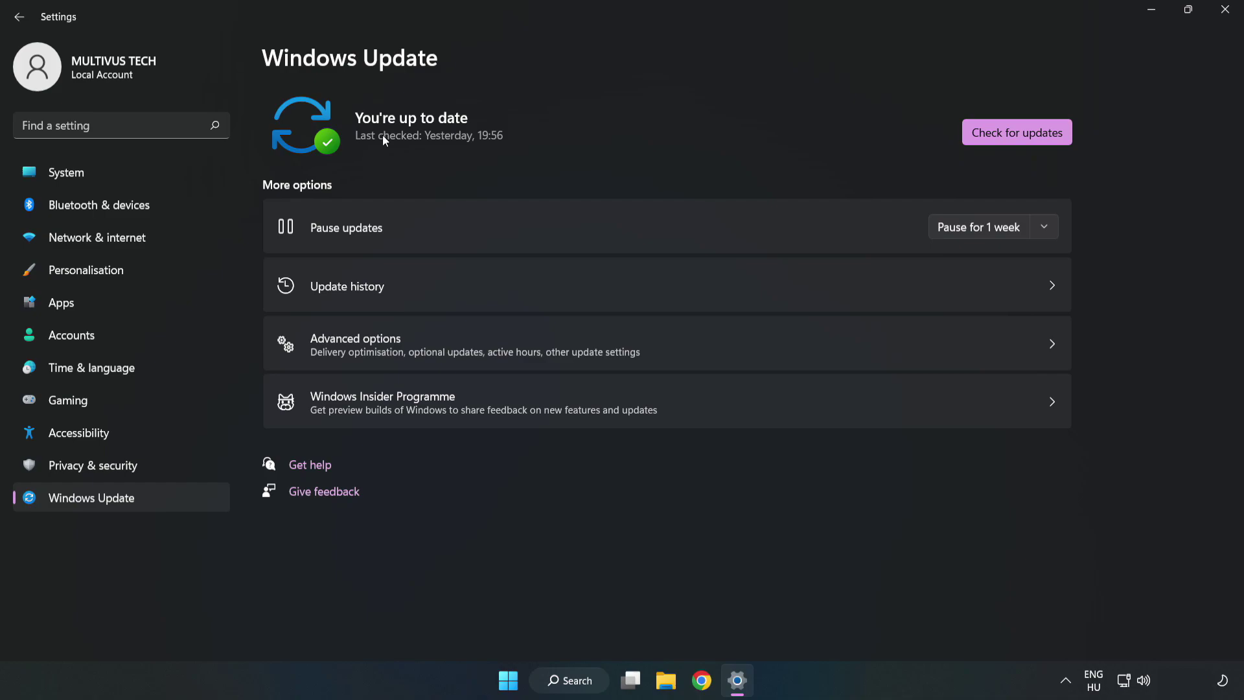
- Check for updates, confirm Windows is up to date, then close Settings
left_click(1022, 135)
left_click(1225, 10)
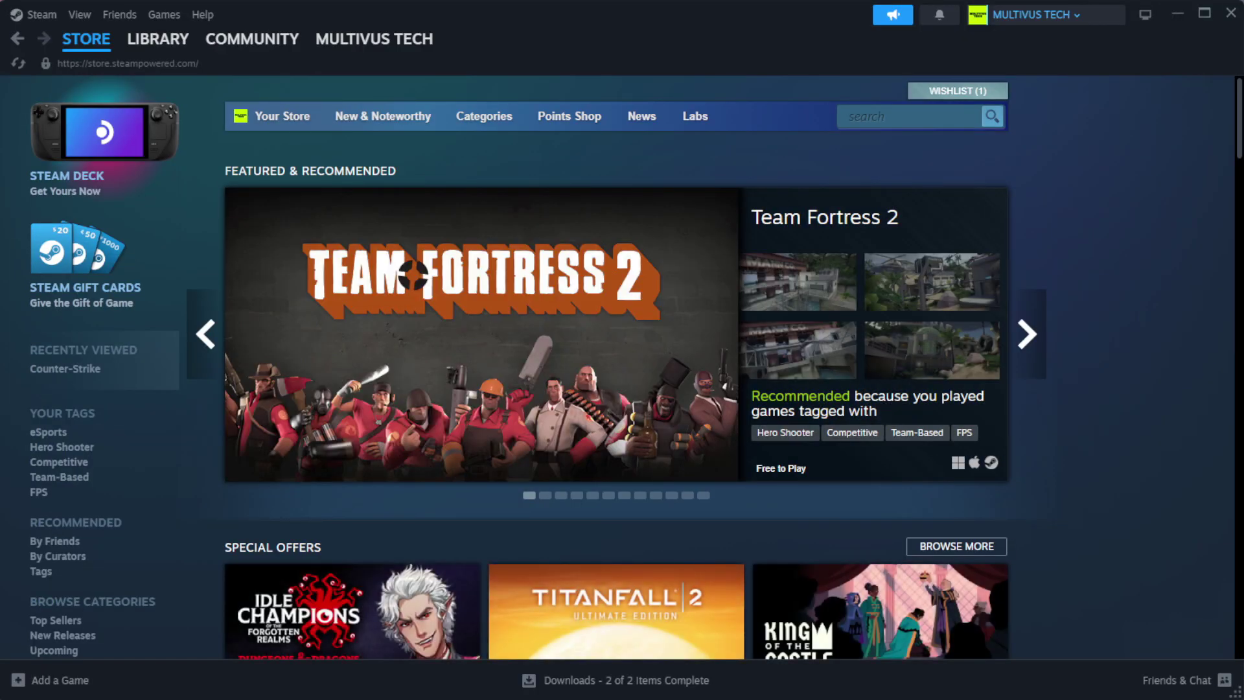
mouse_move(158, 39)
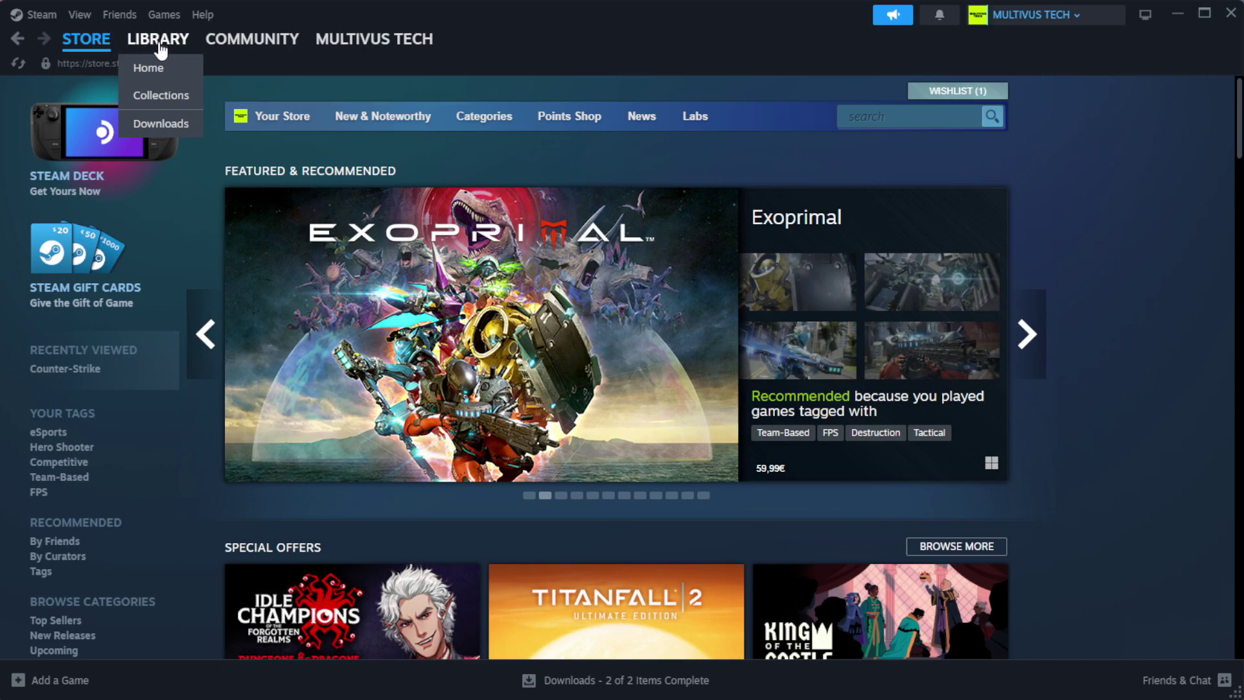
- Go to the Steam Library and bring up the context menu for the not-working game
left_click(151, 68)
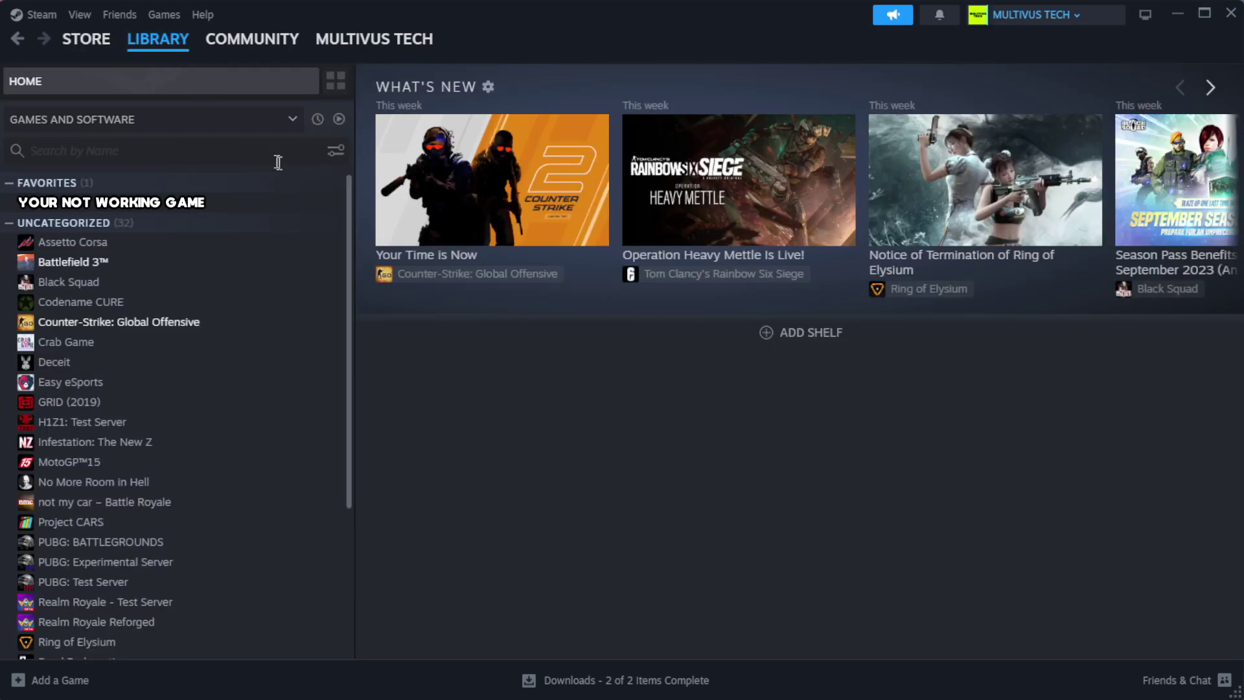
right_click(303, 206)
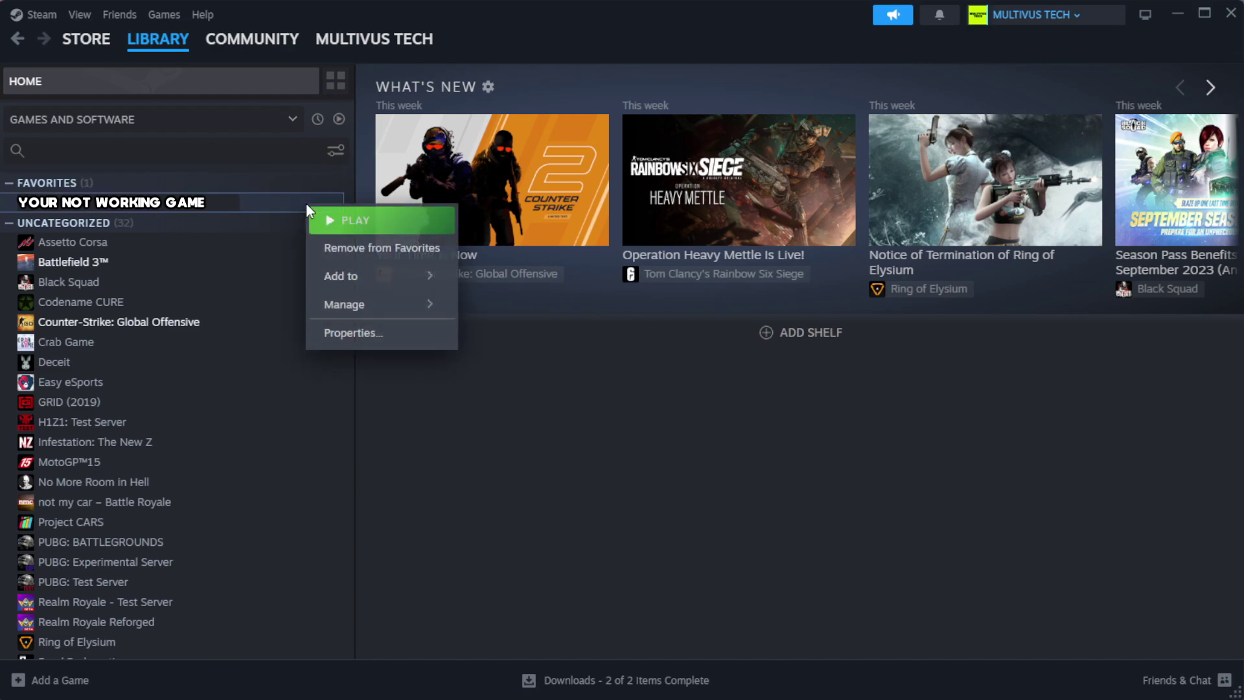
- Verify integrity of the game's files from Properties > Installed Files; 1039 files validated
left_click(388, 332)
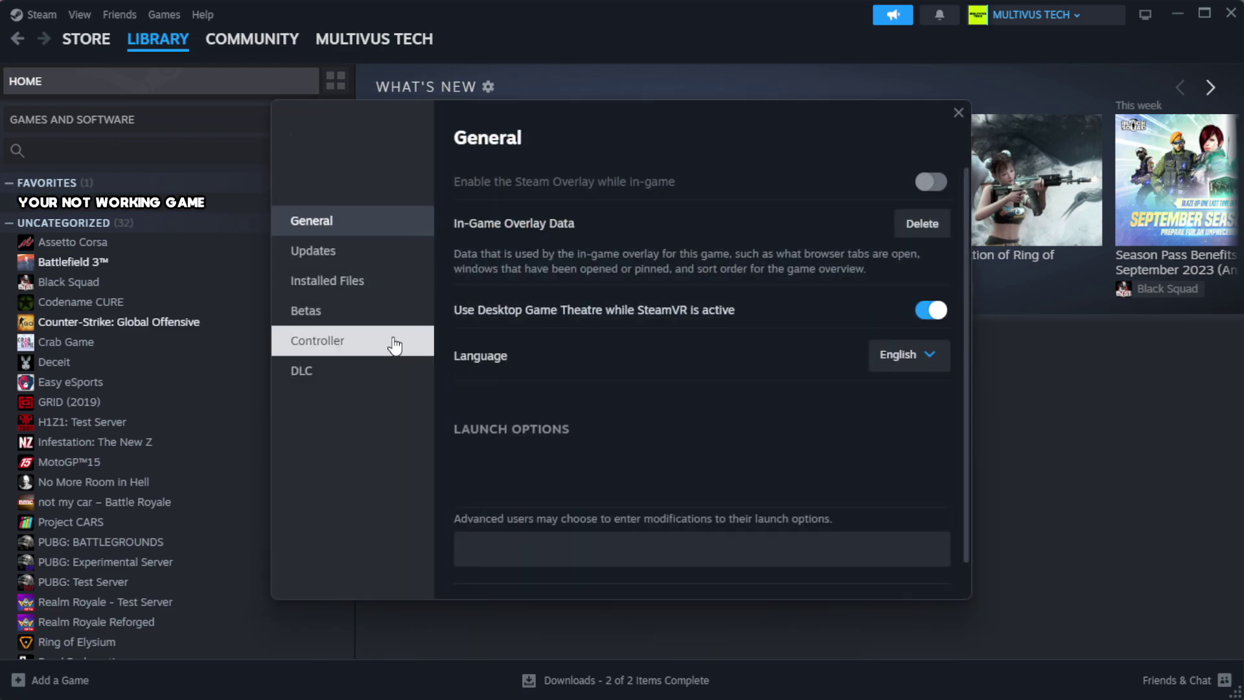
left_click(409, 292)
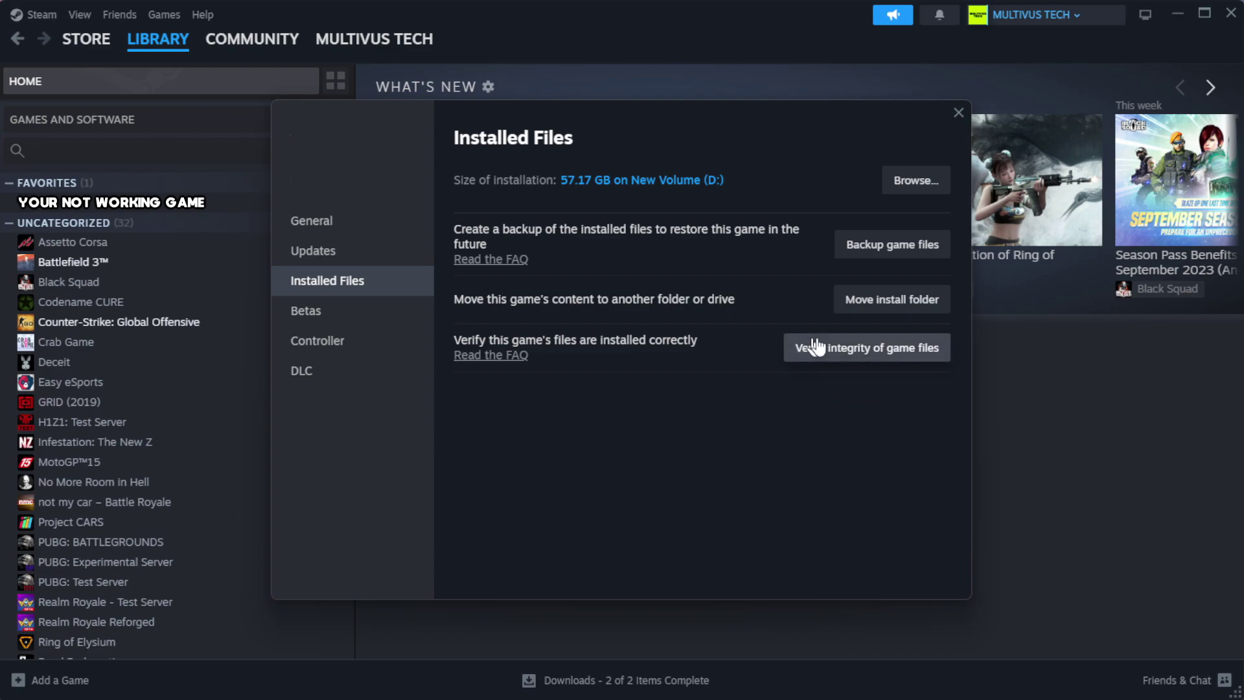
left_click(875, 360)
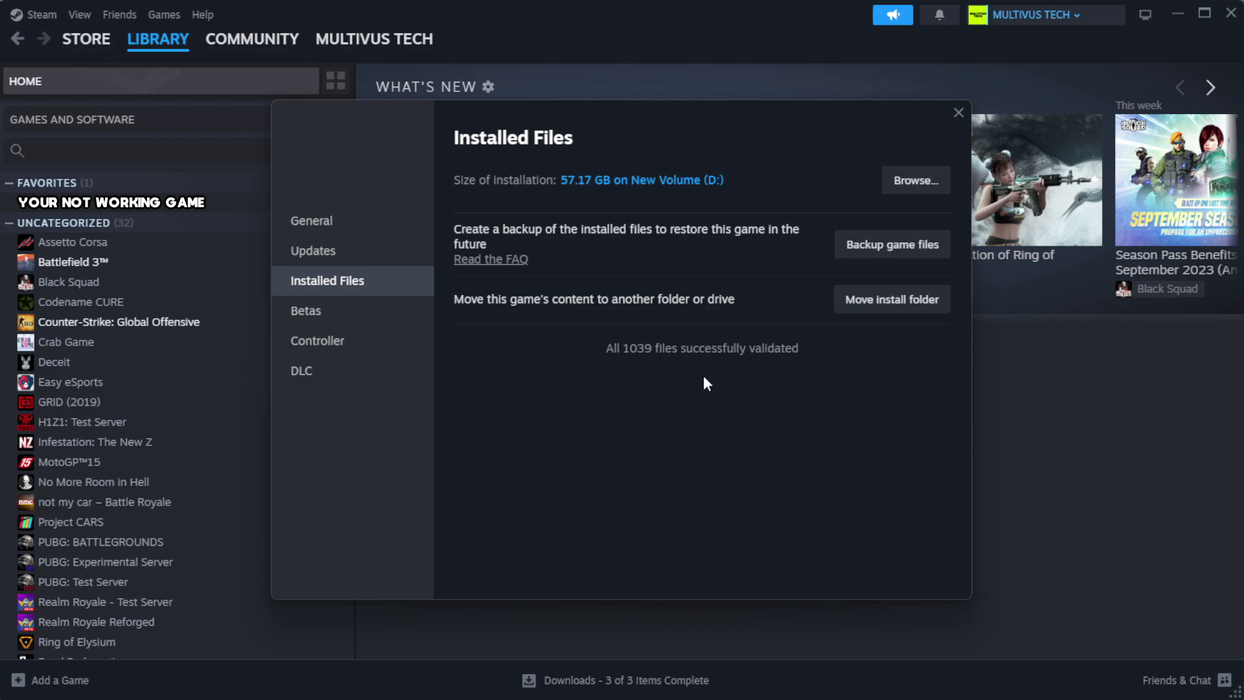
- Browse to the install folder and reach the game shortcut's Compatibility properties
left_click(915, 180)
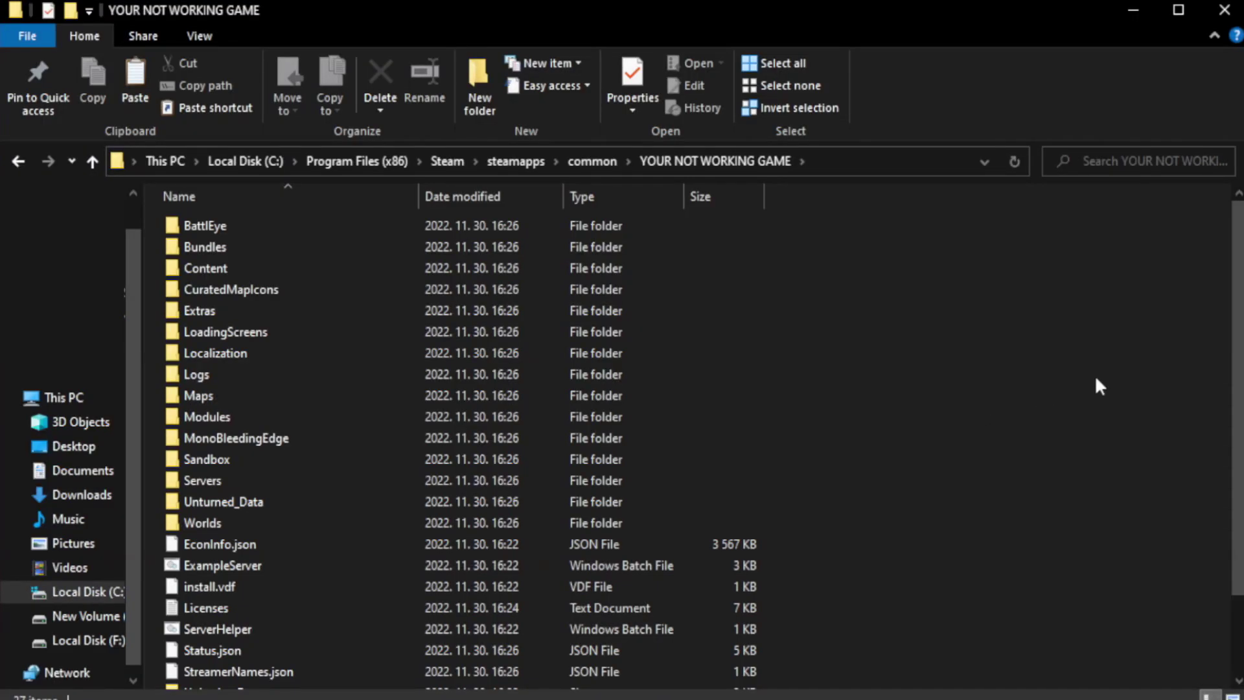
left_click_drag(1238, 350, 1236, 446)
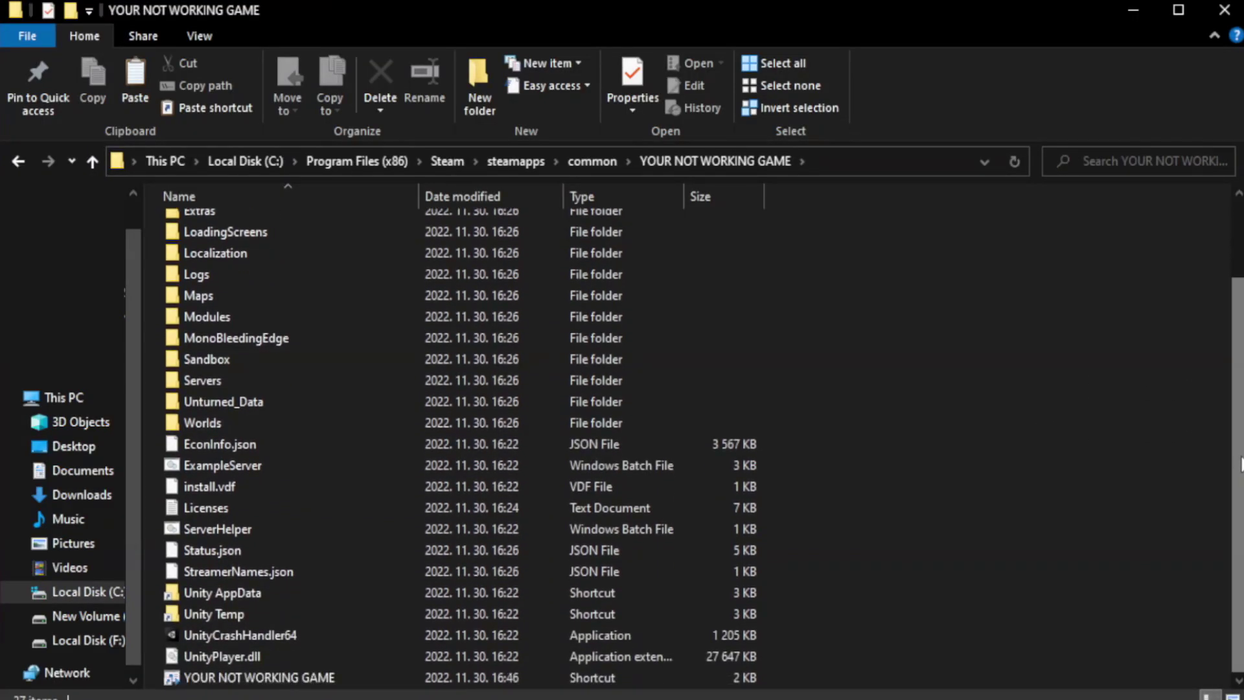
left_click(496, 677)
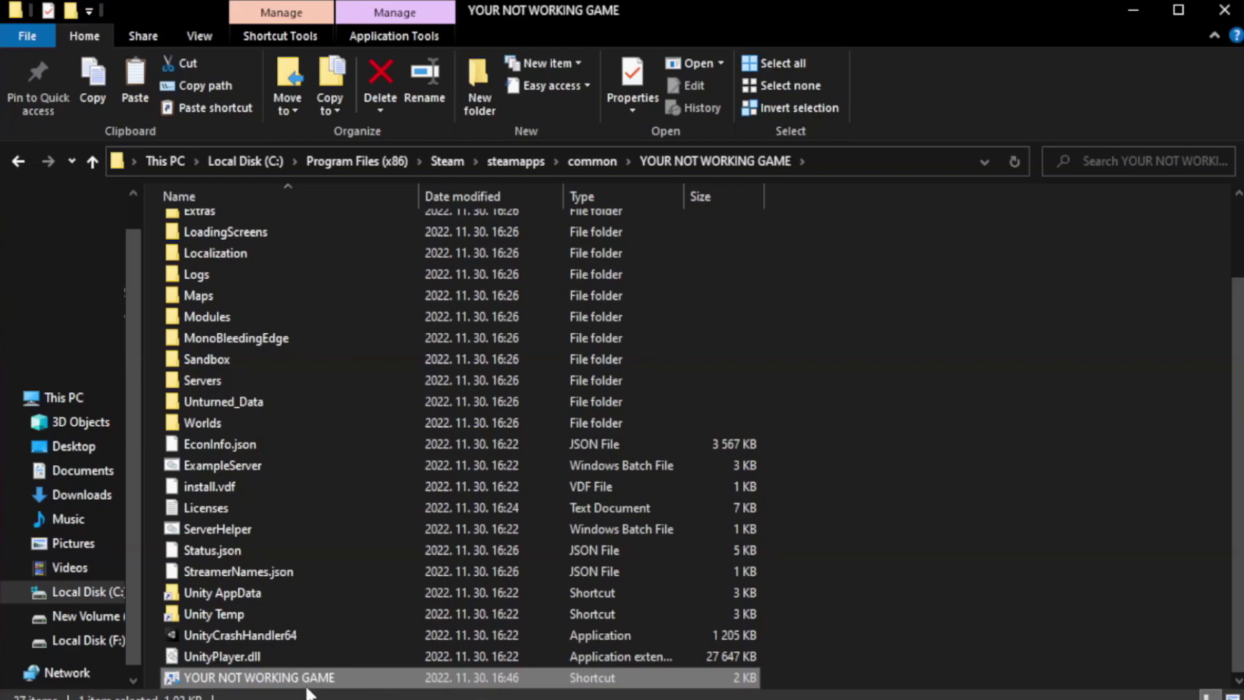
right_click(414, 677)
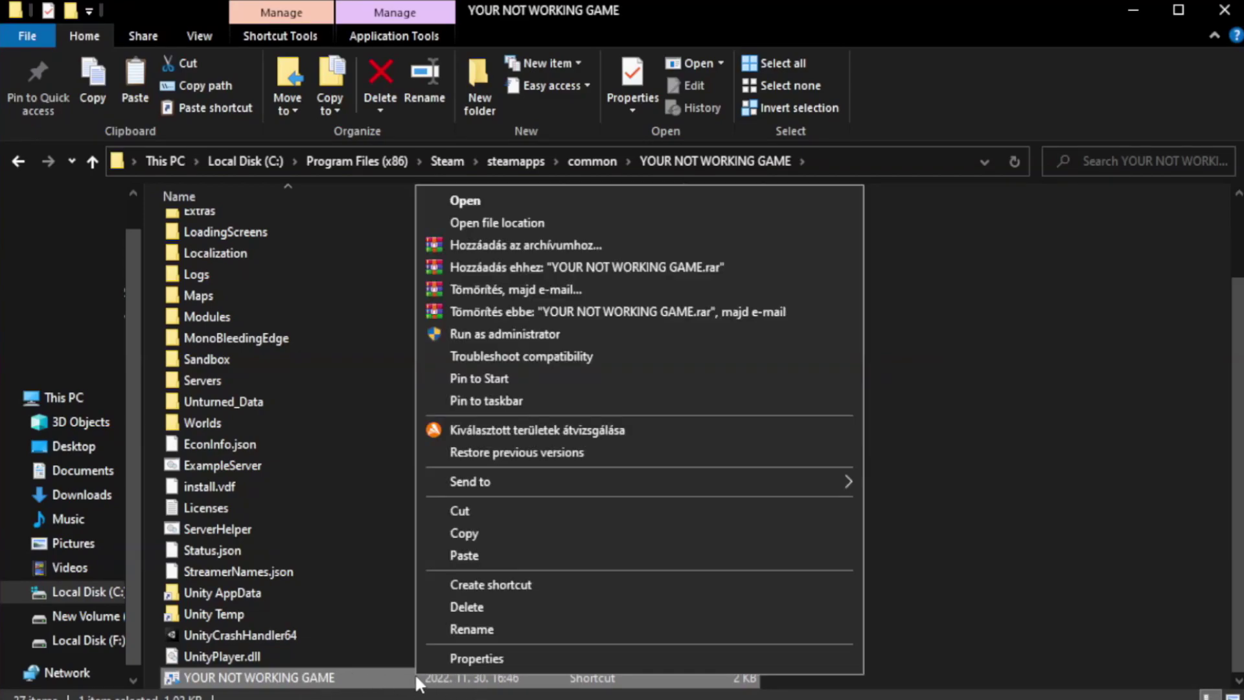
left_click(634, 664)
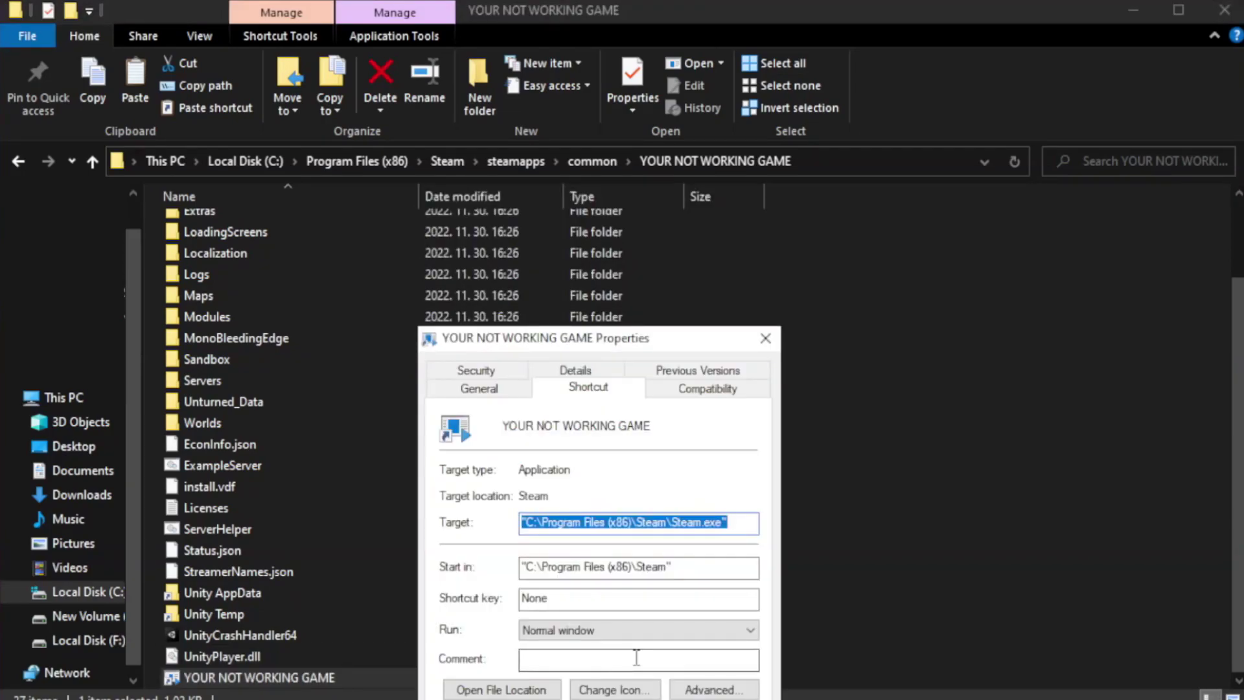
mouse_move(626, 340)
left_mouse_down()
mouse_move(637, 147)
mouse_move(624, 127)
left_mouse_up()
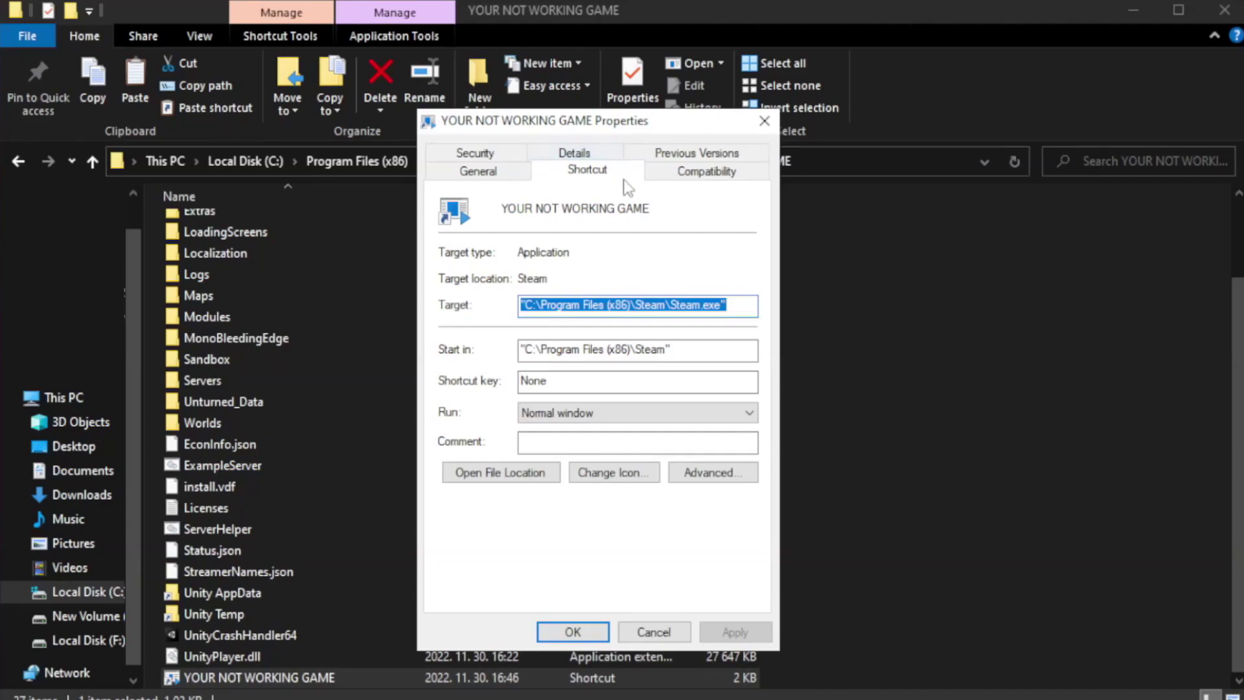
left_click(700, 174)
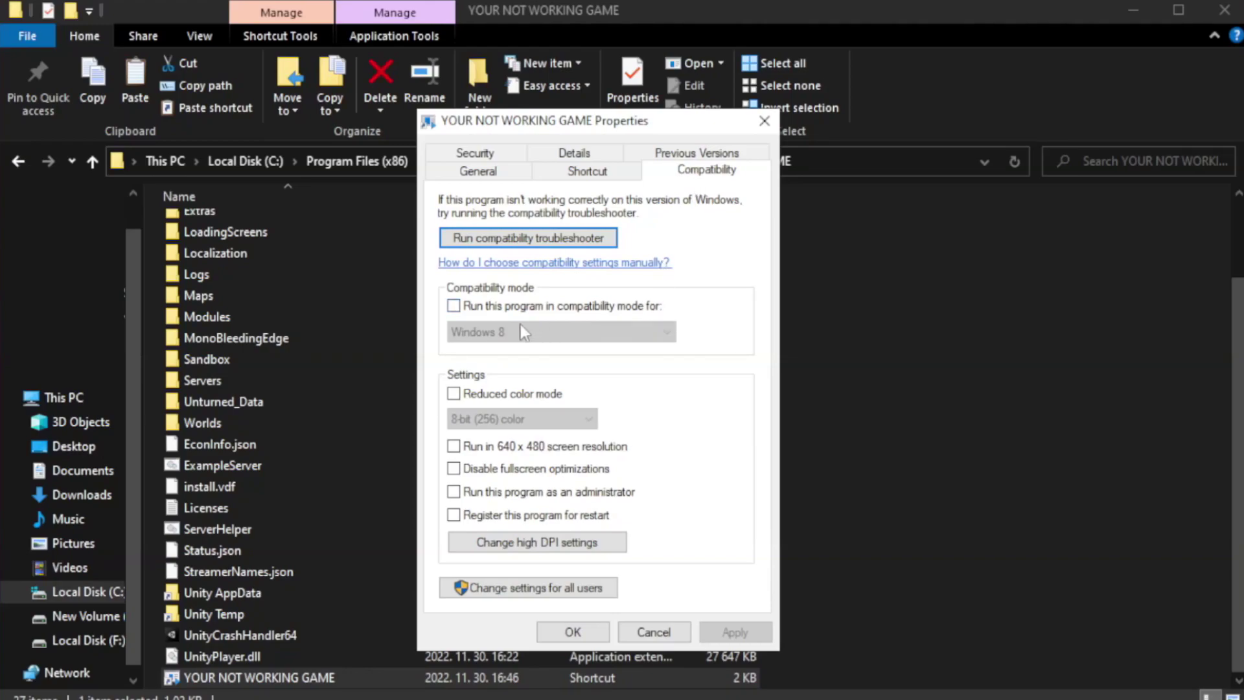
- Set Windows 8 compatibility mode, disable fullscreen optimizations, run as administrator, and apply
left_click(492, 304)
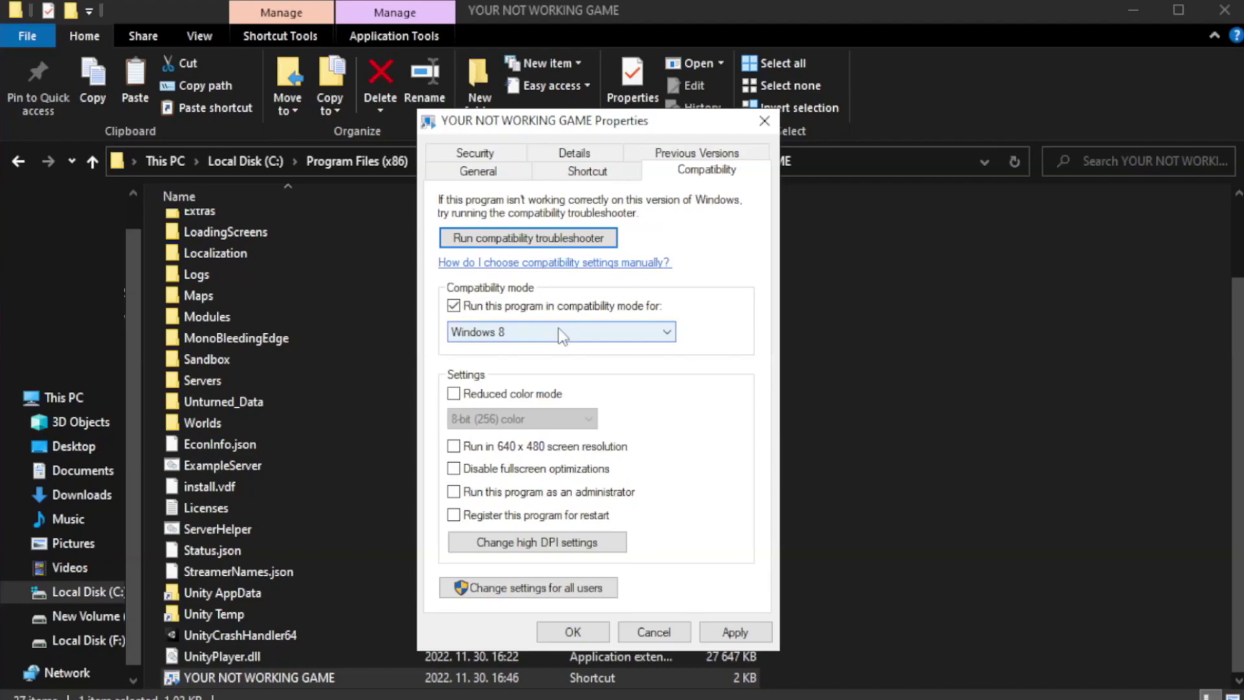
left_click(558, 331)
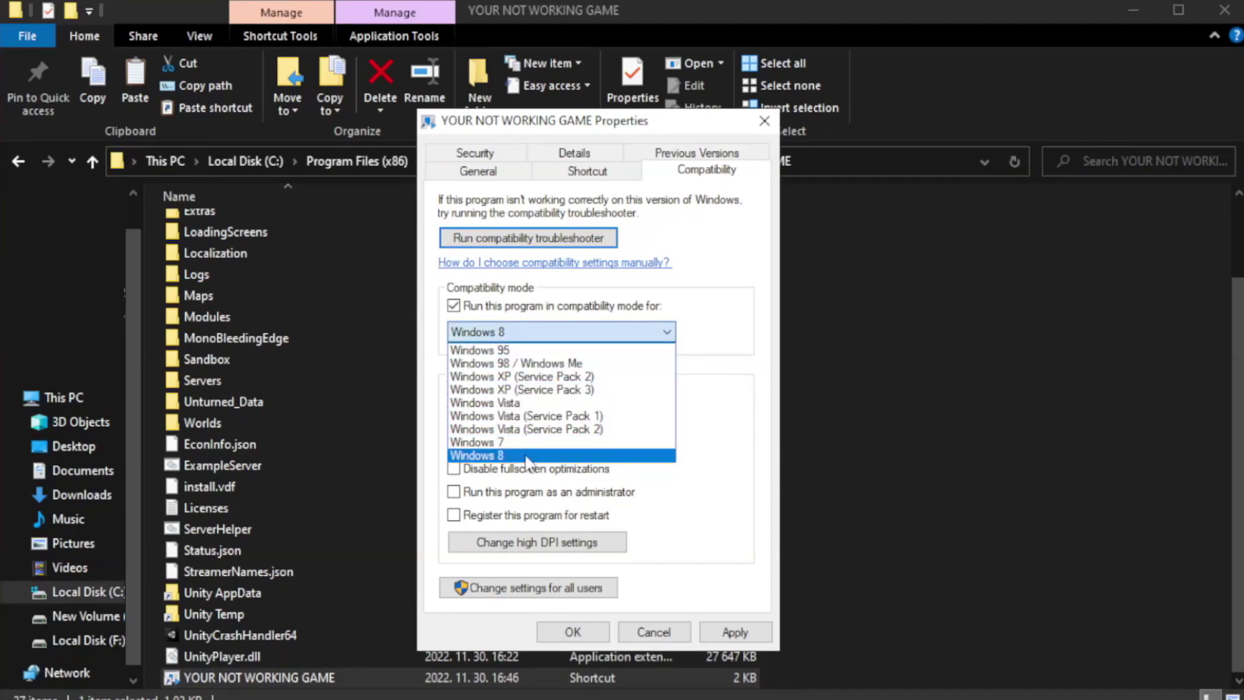
left_click(527, 456)
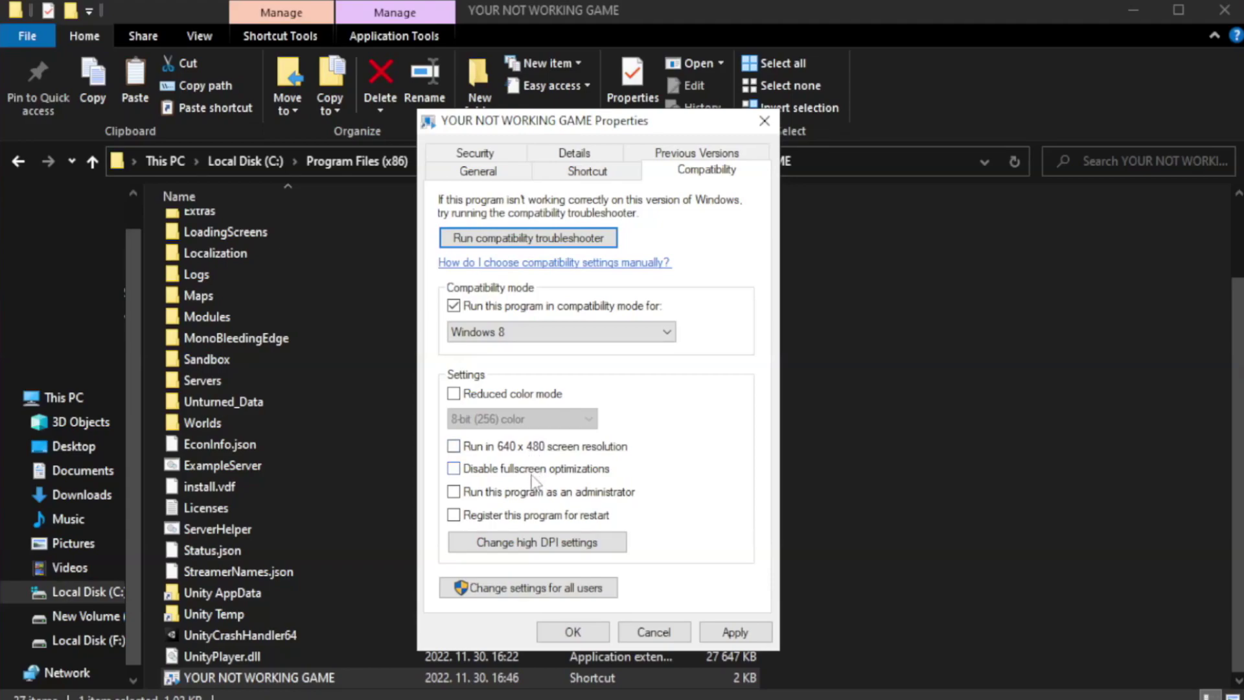
left_click(488, 476)
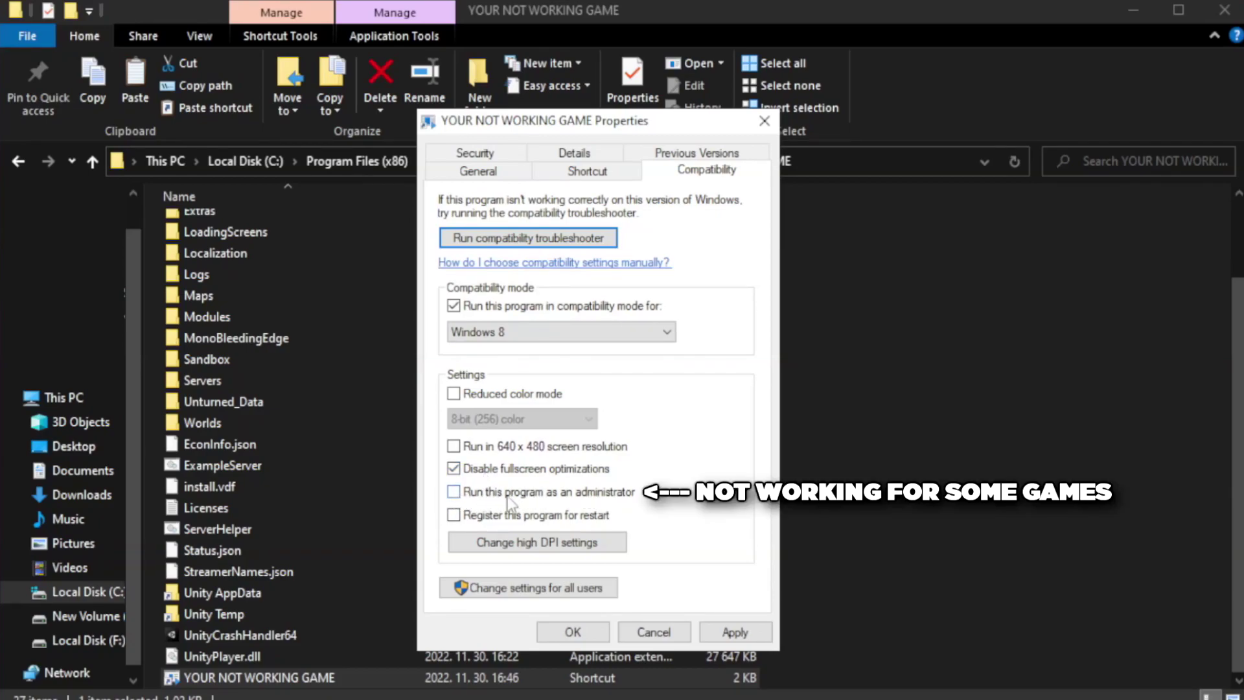
left_click(489, 498)
left_click(735, 633)
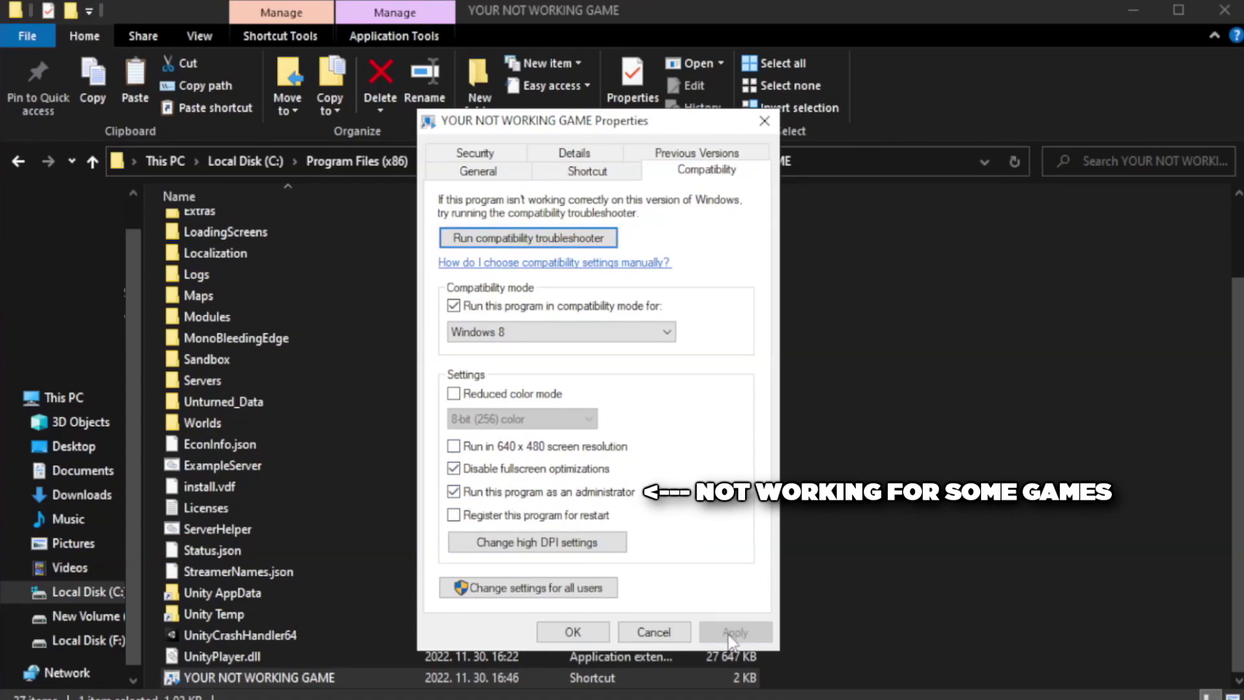
left_click(572, 633)
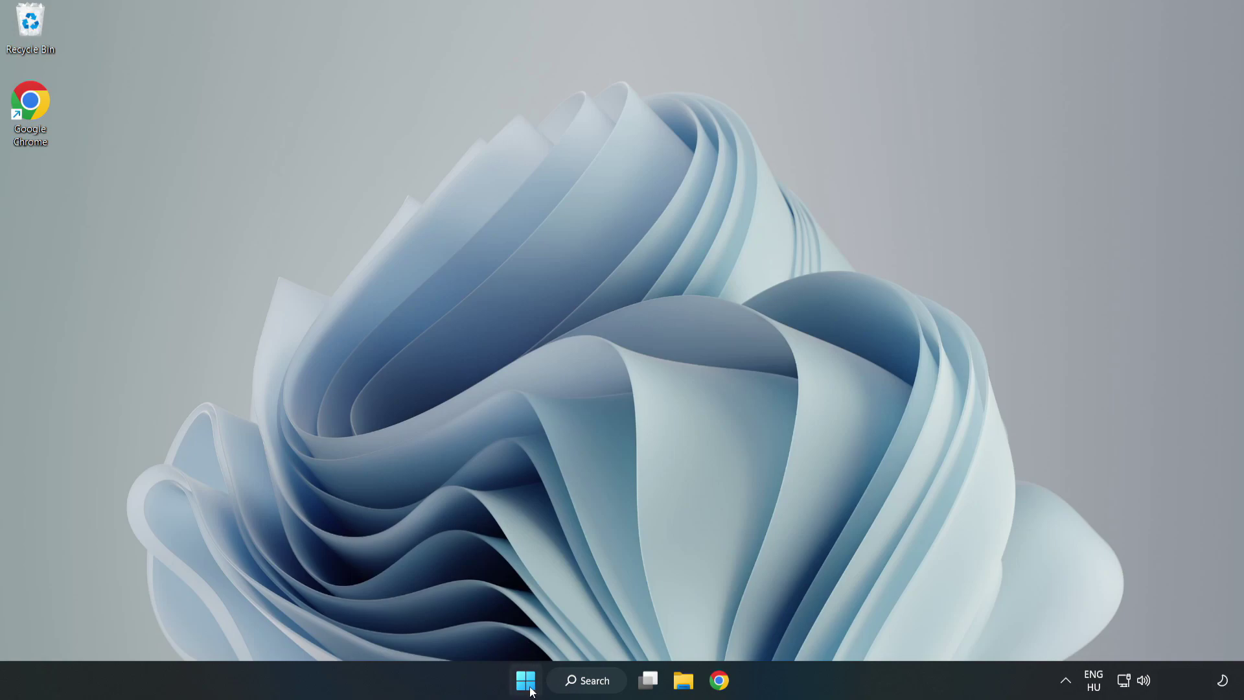
- Launch Task Manager from the Start button menu and show the Startup apps
right_click(525, 681)
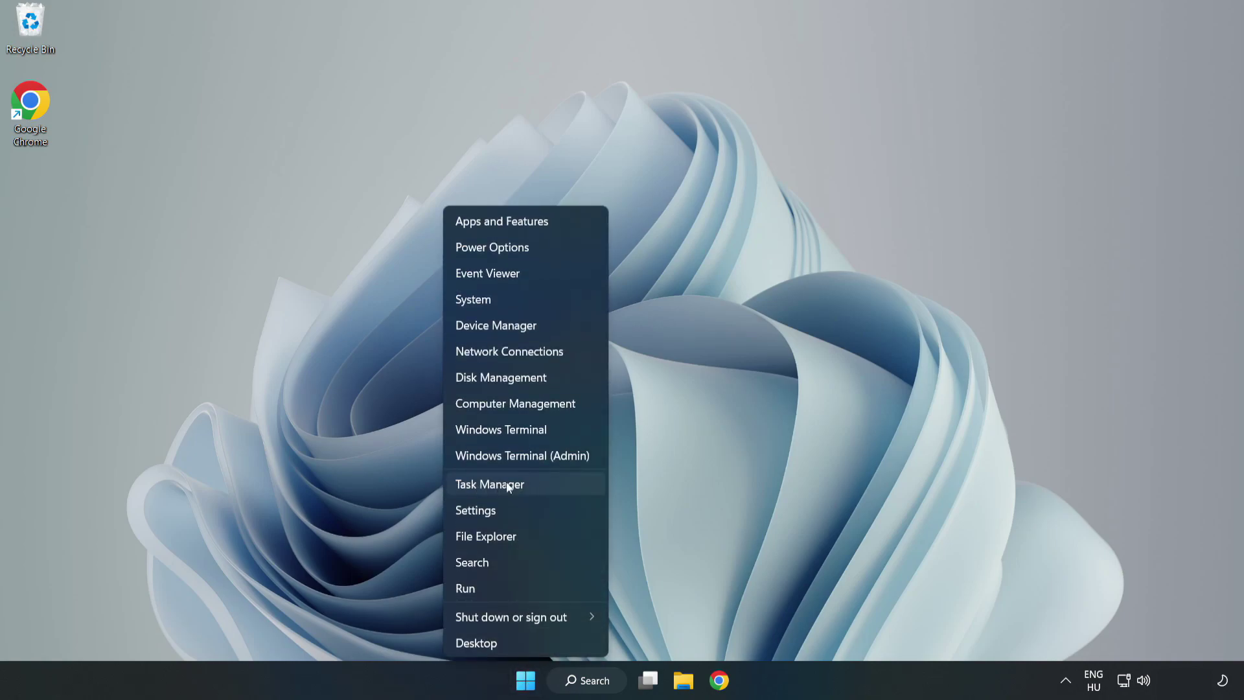
left_click(523, 483)
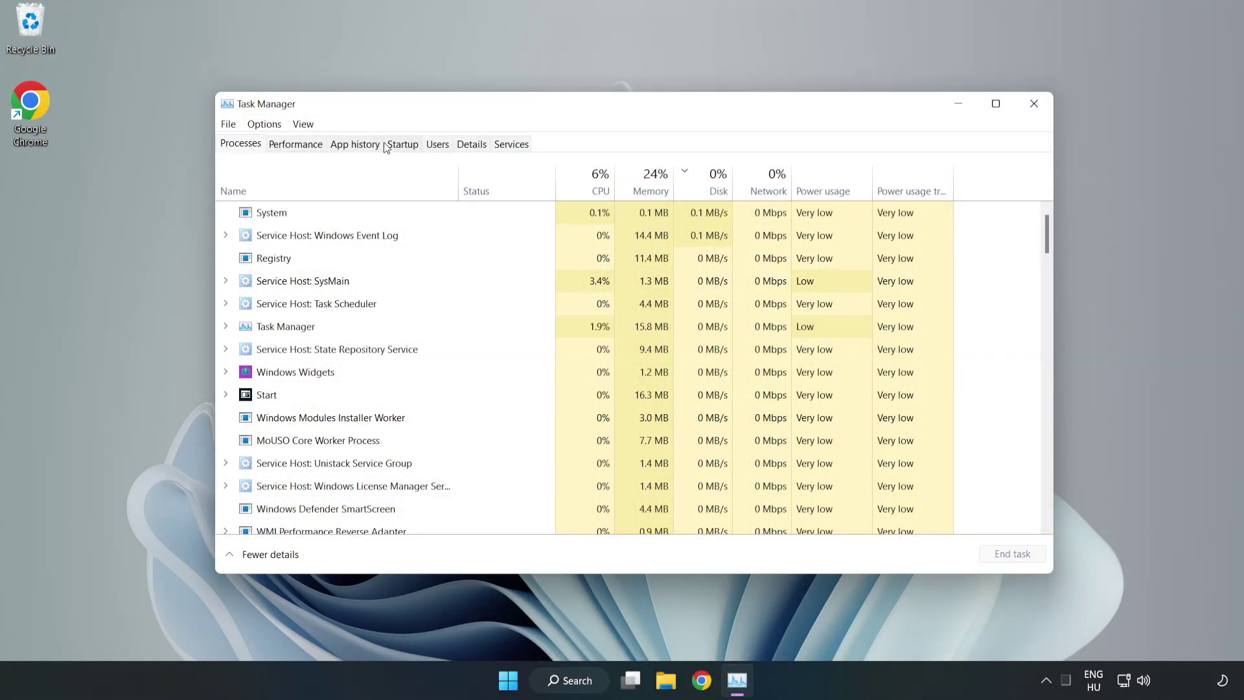
left_click(403, 144)
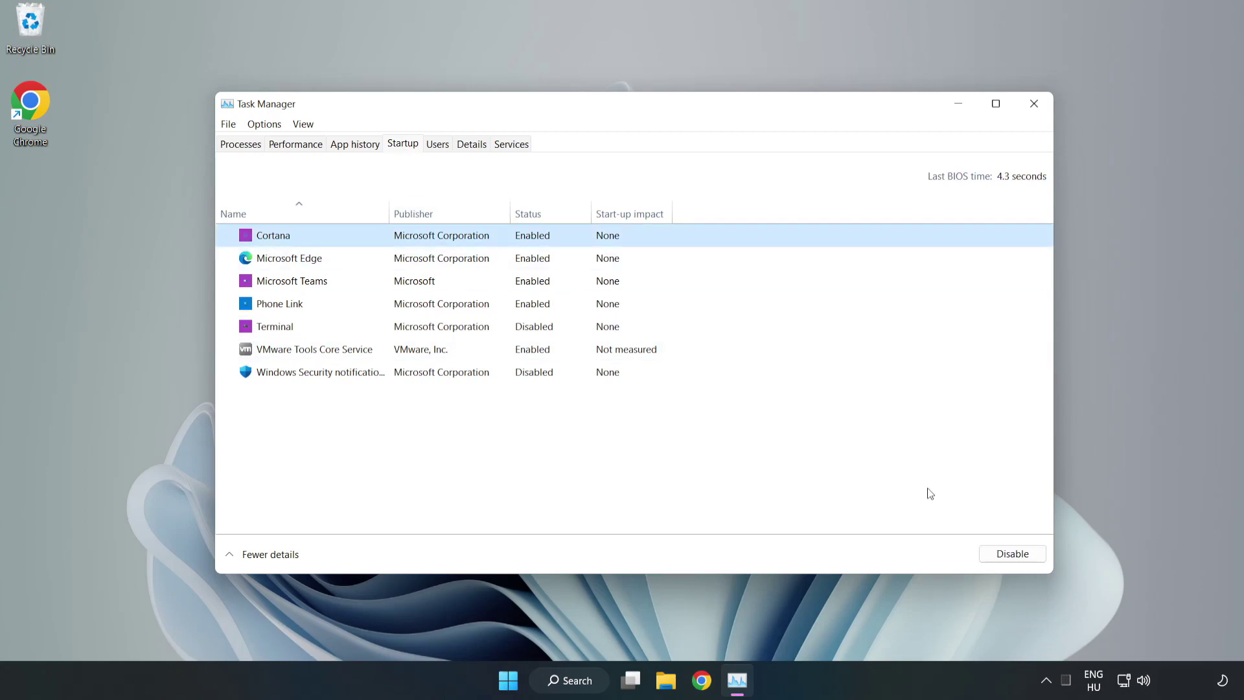
- Disable Cortana, Microsoft Edge, Microsoft Teams and Phone Link at startup, then close Task Manager
left_click(1012, 553)
left_click(544, 261)
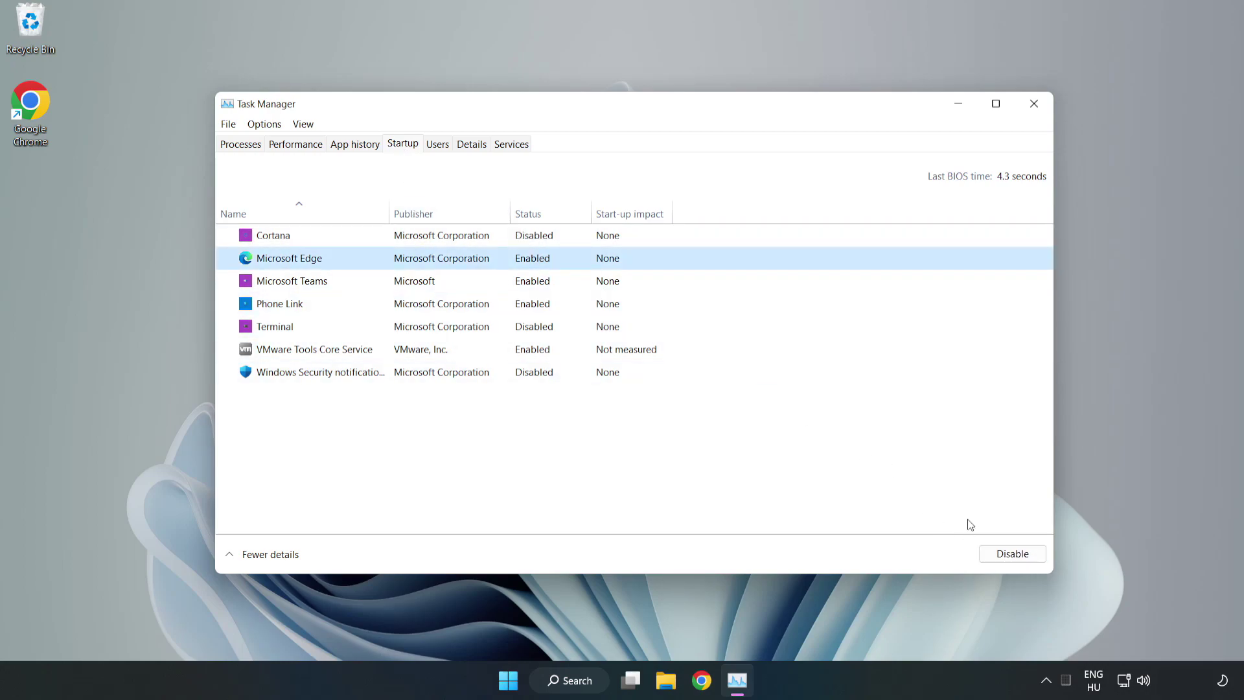
left_click(1012, 553)
left_click(428, 281)
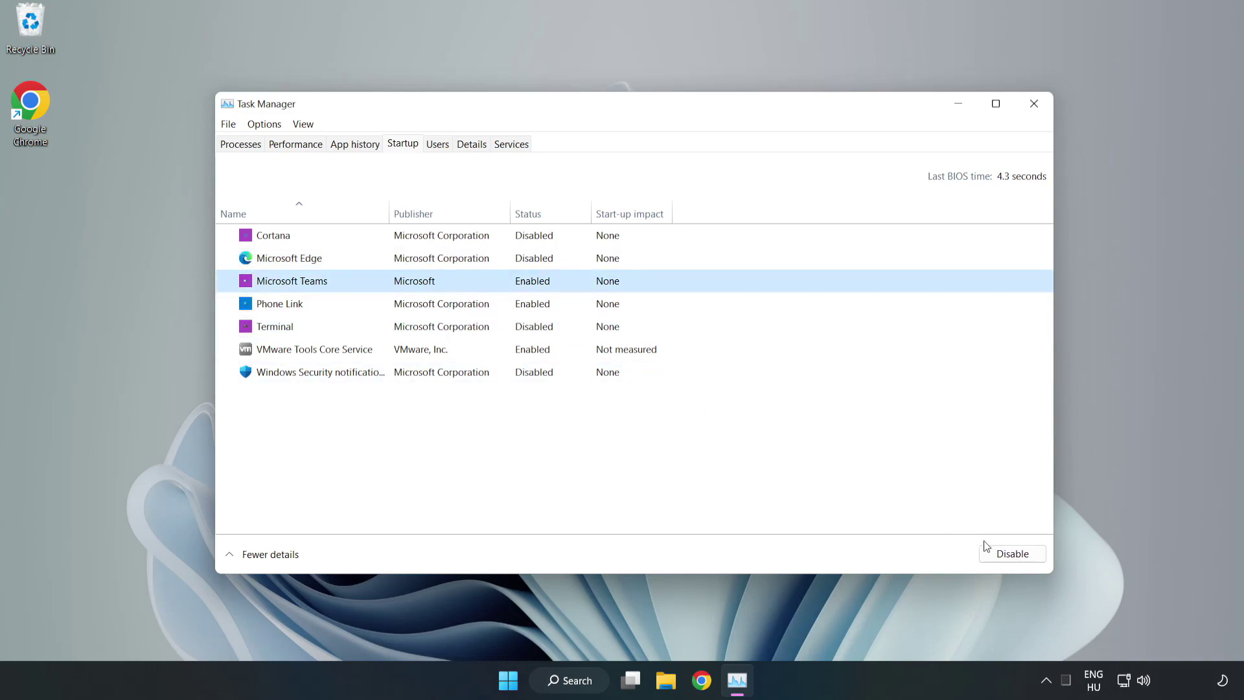
left_click(1011, 553)
left_click(418, 304)
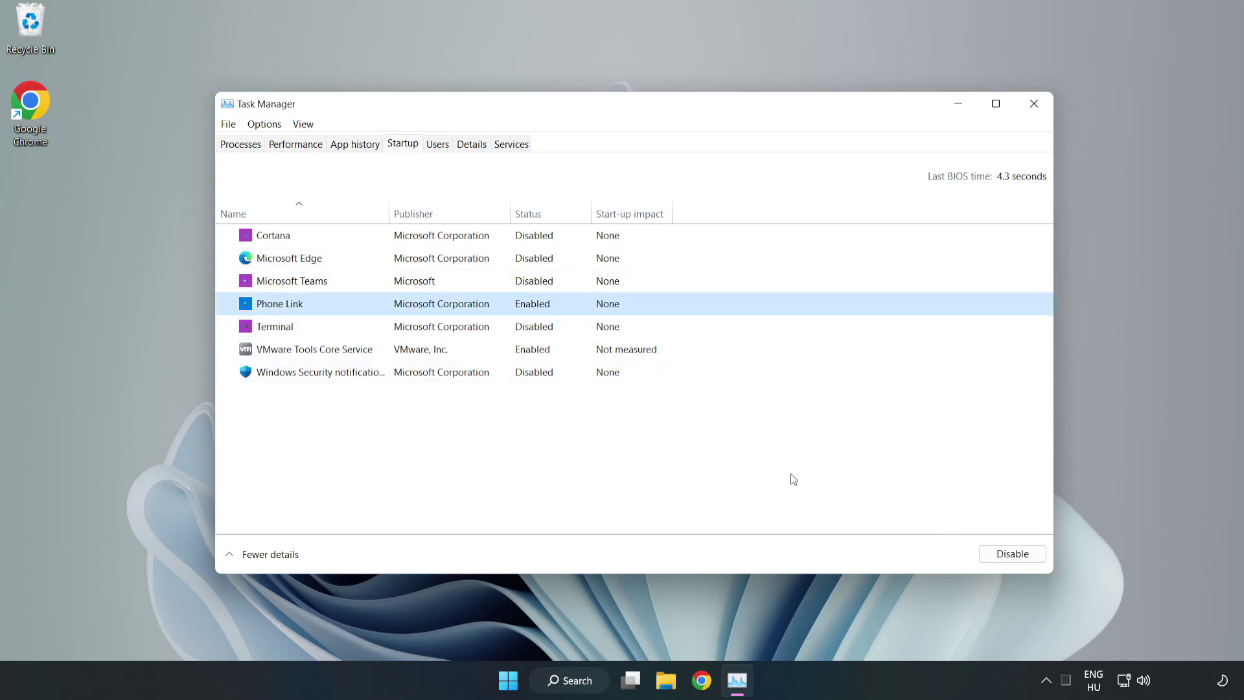
left_click(1011, 554)
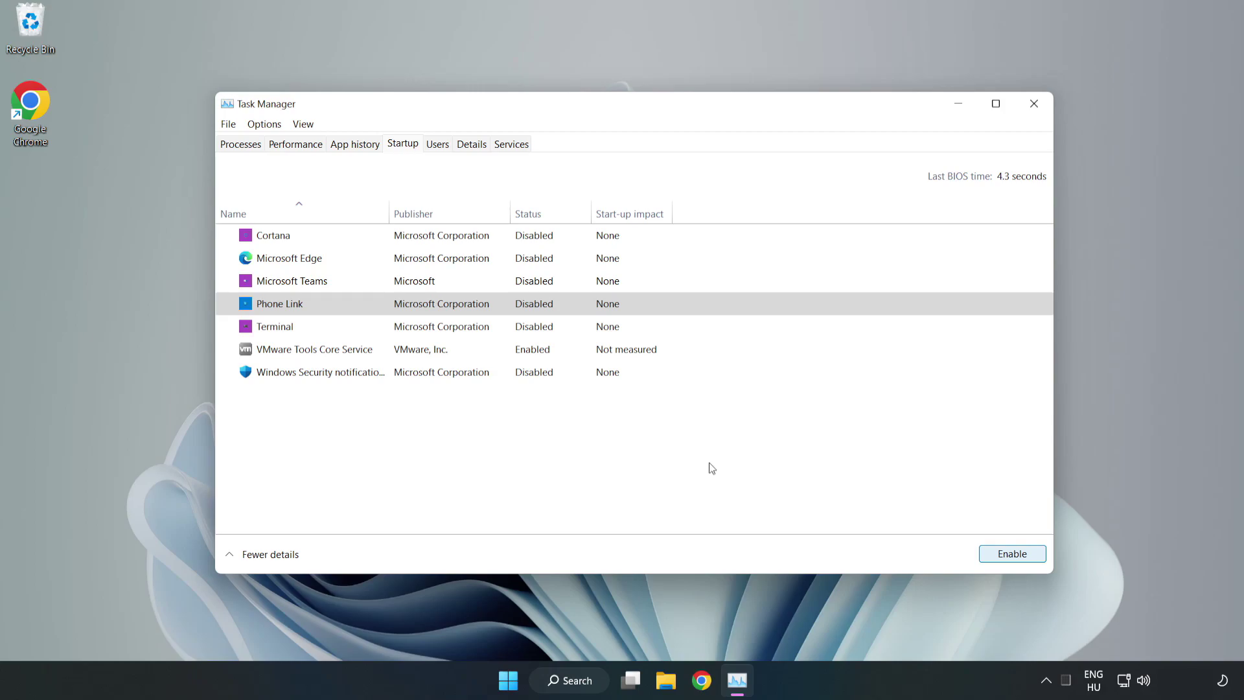
left_click(1035, 105)
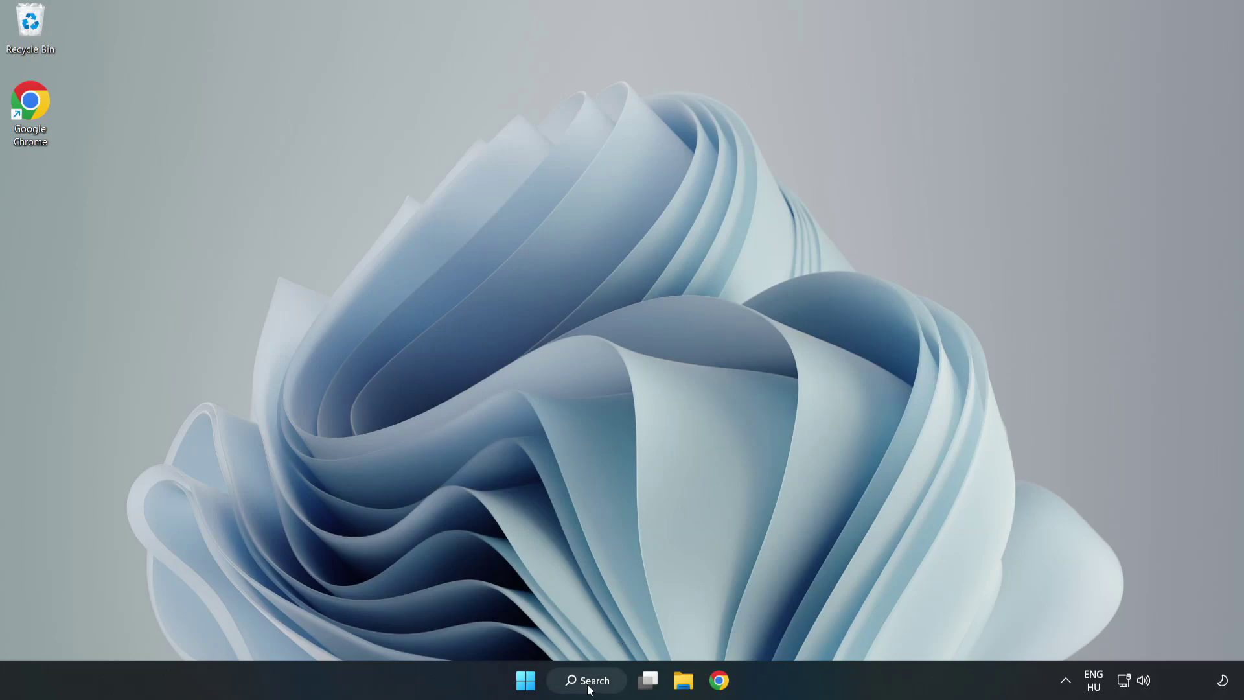
- Launch Windows Security via Search and go to Virus & threat protection
left_click(589, 680)
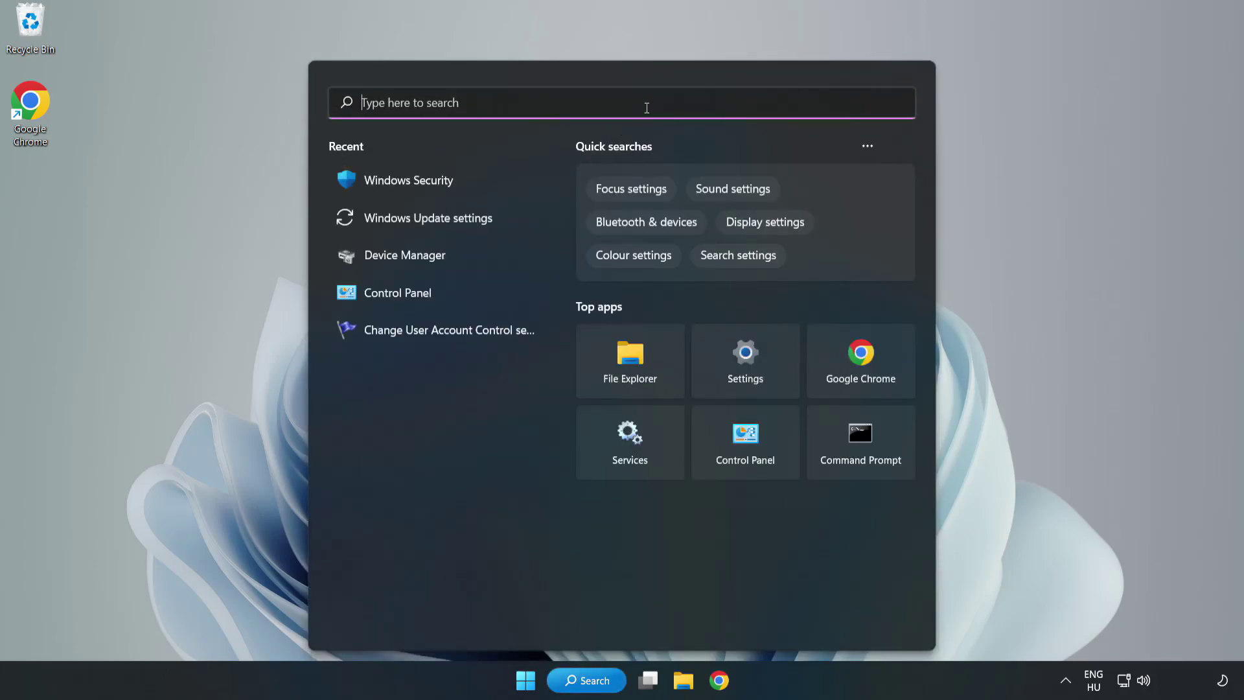
type("securi")
type("ty")
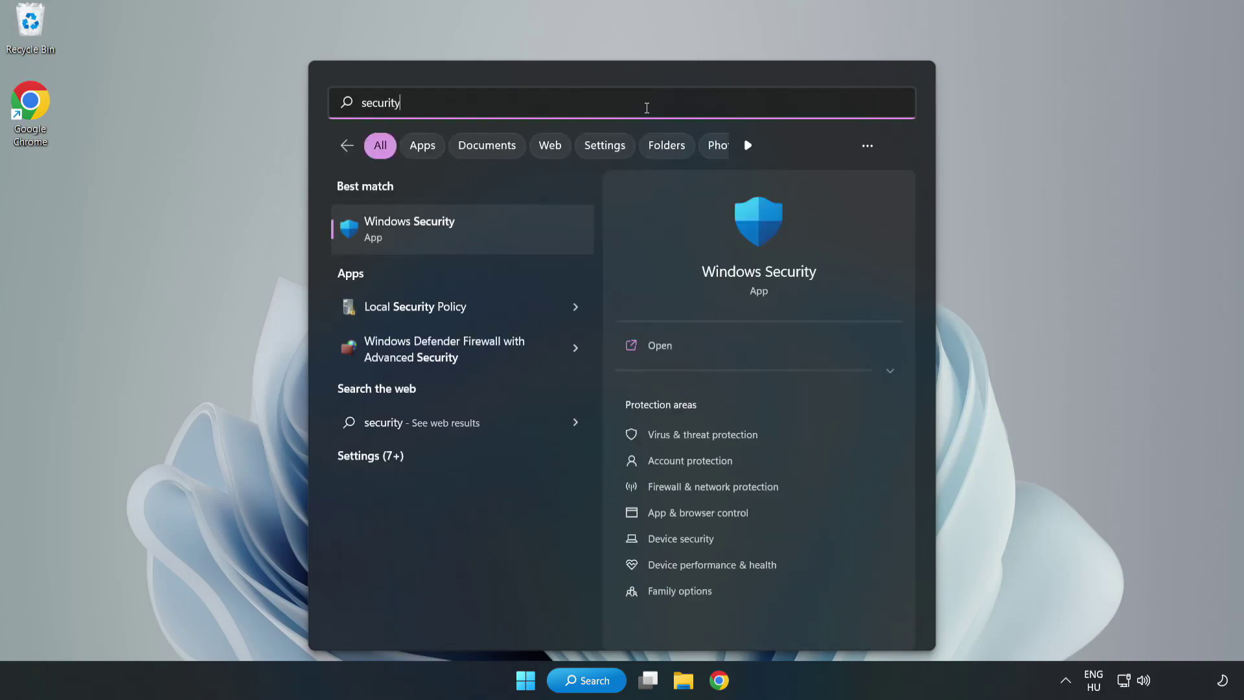
left_click(450, 235)
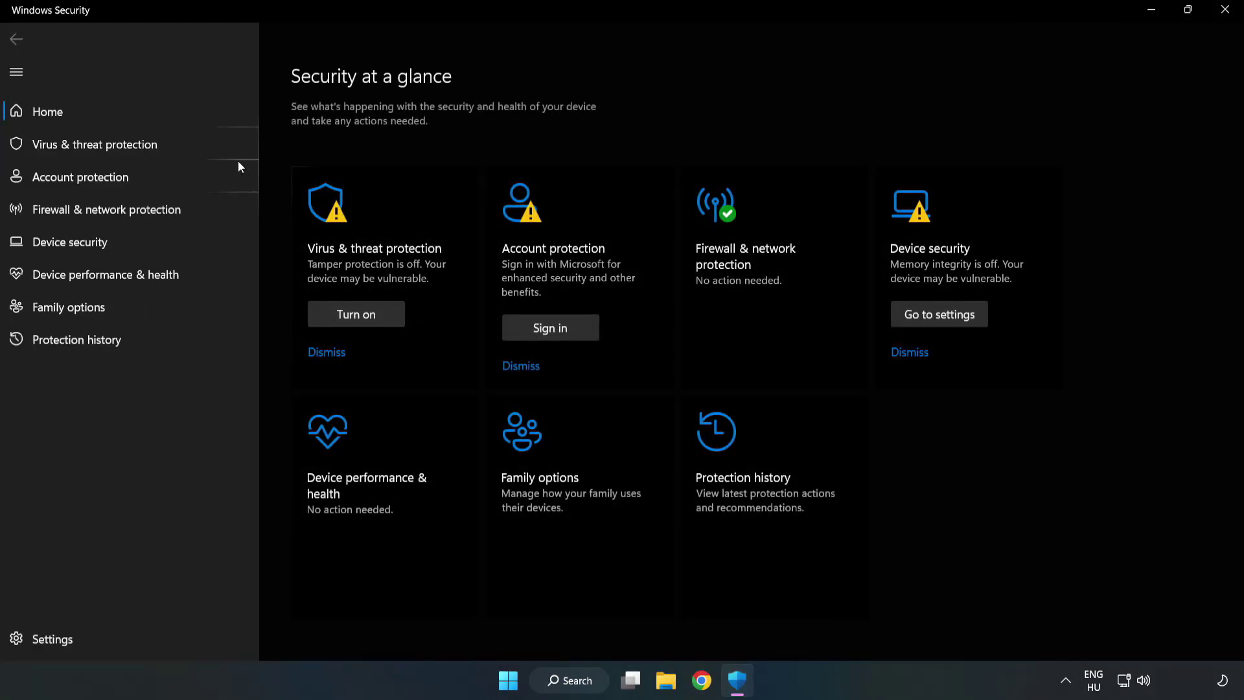
left_click(81, 149)
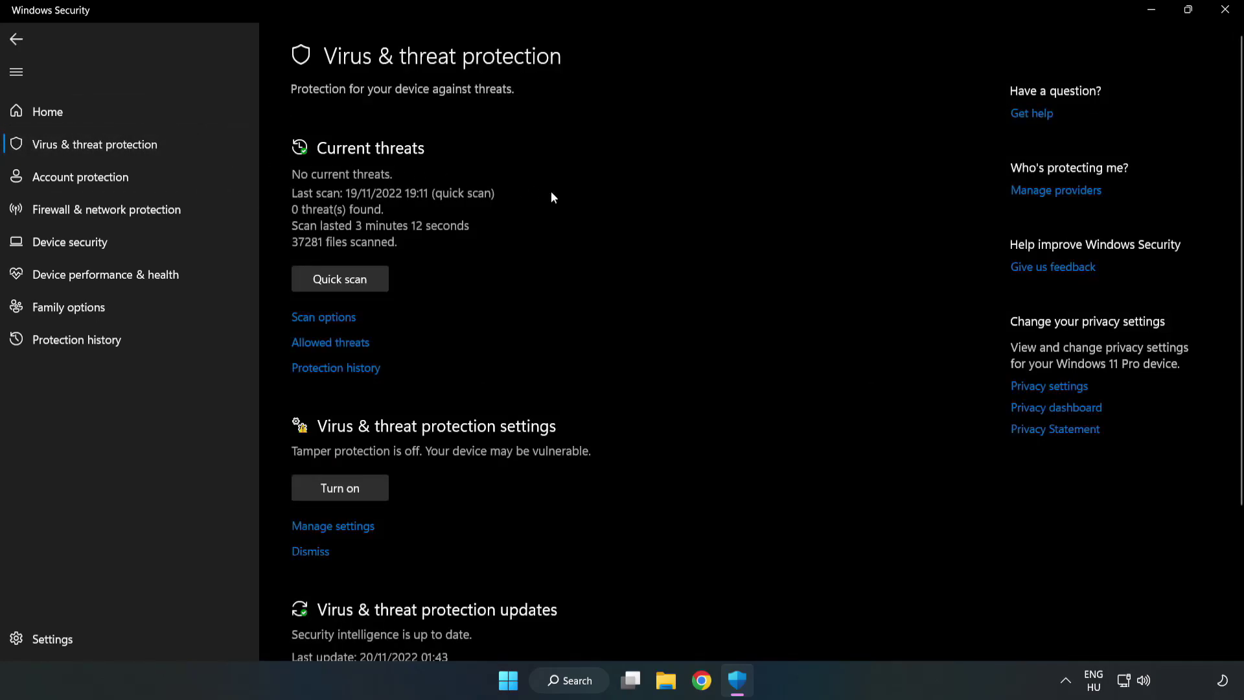
scroll(648, 250, "down", 3)
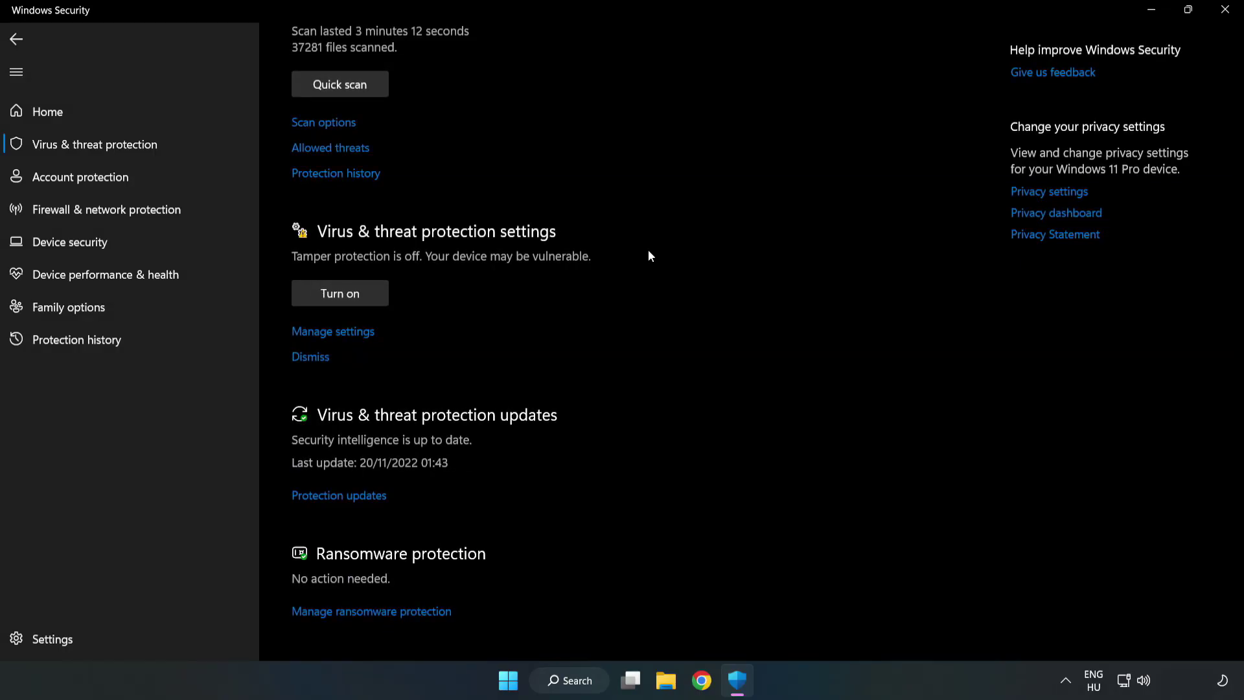
- Reach the Defender Exclusions page through Manage settings and start adding an exclusion
left_click(341, 337)
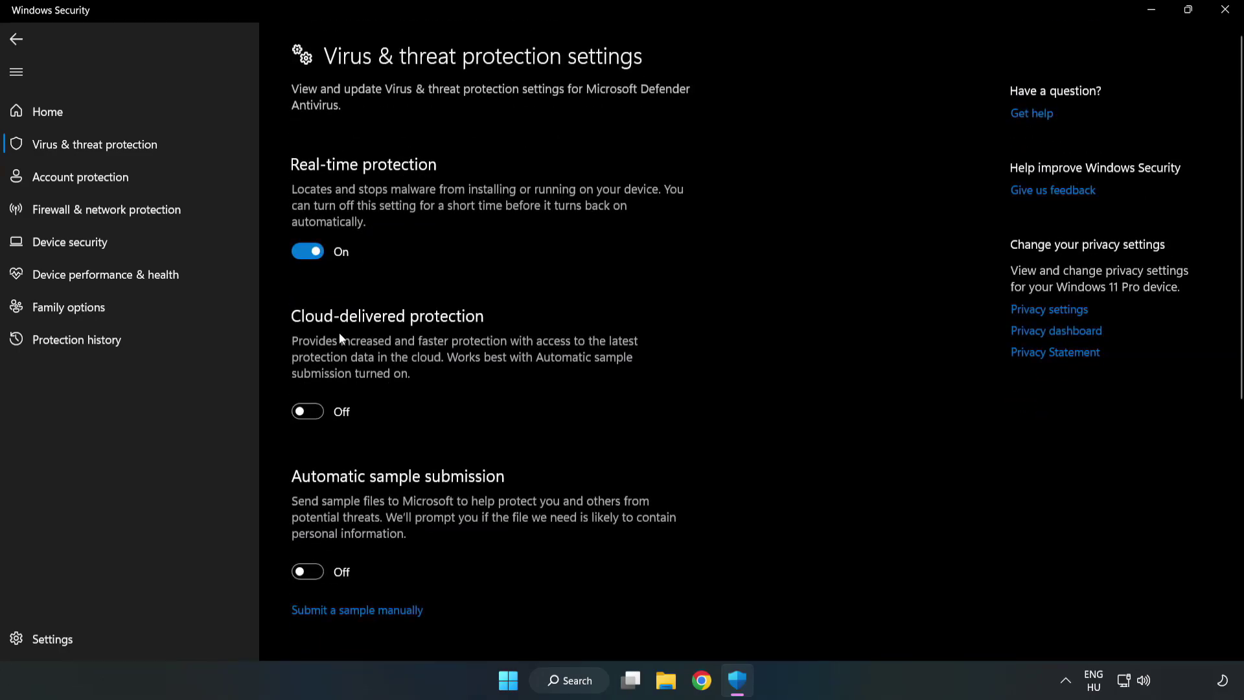
scroll(791, 330, "down", 5)
scroll(791, 331, "down", 3)
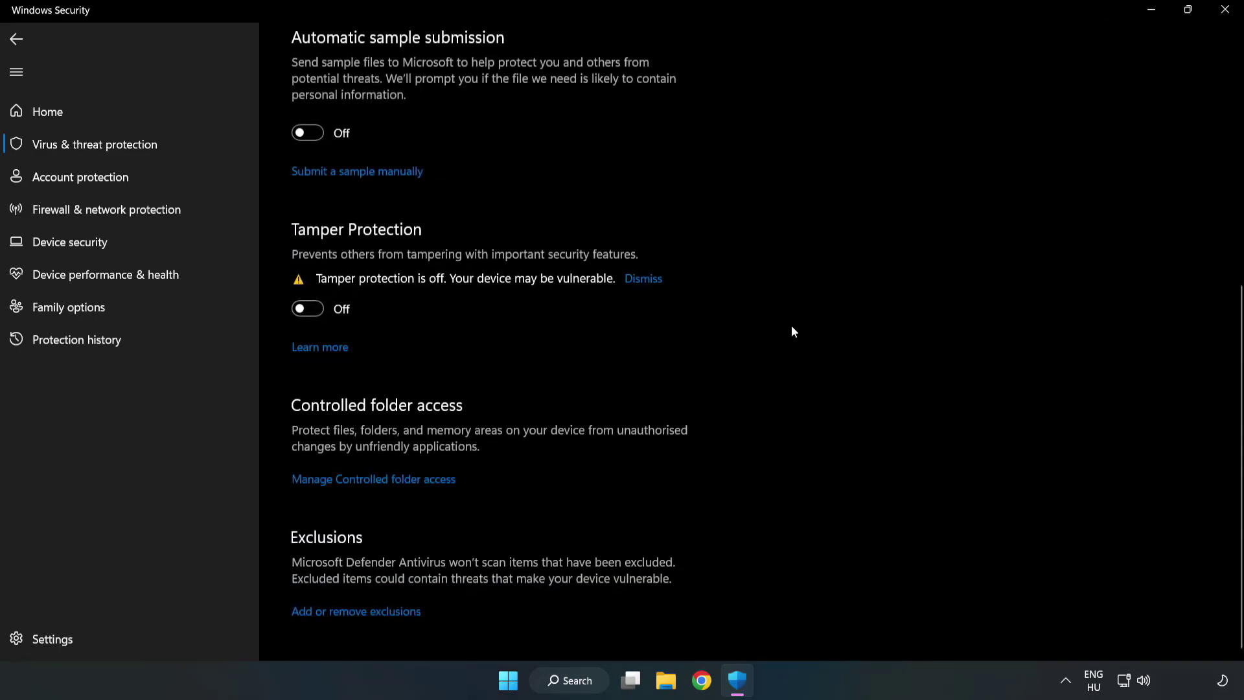
left_click(367, 613)
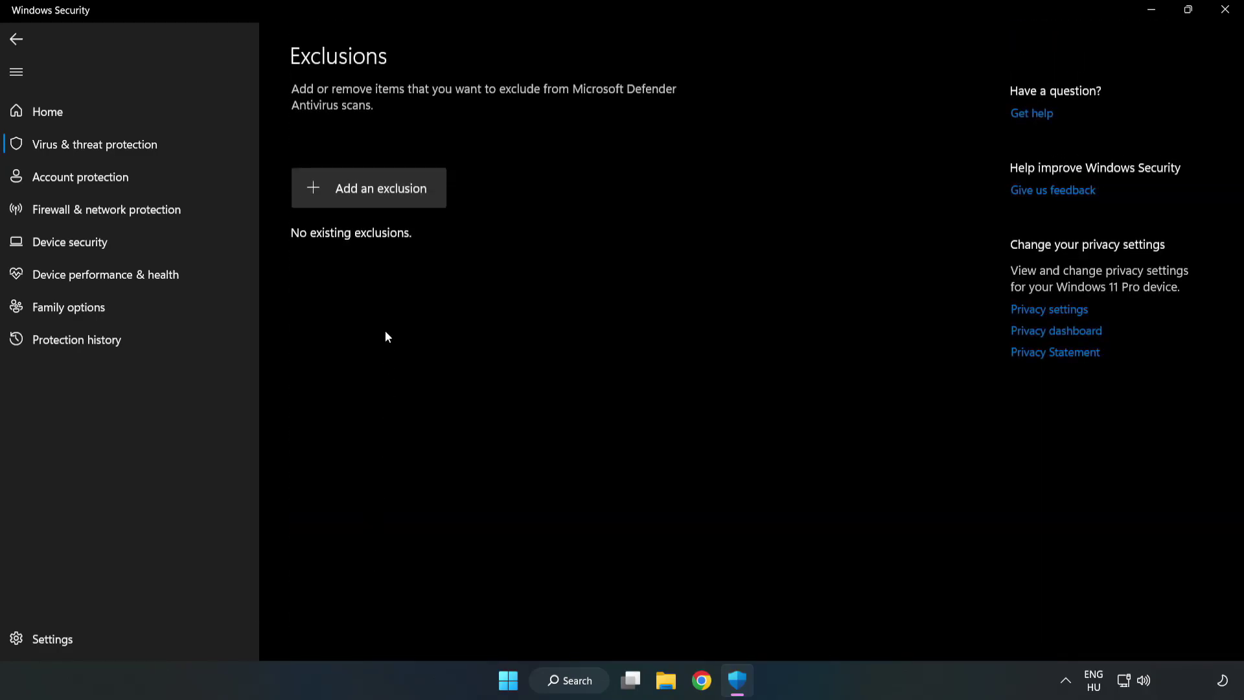
left_click(380, 192)
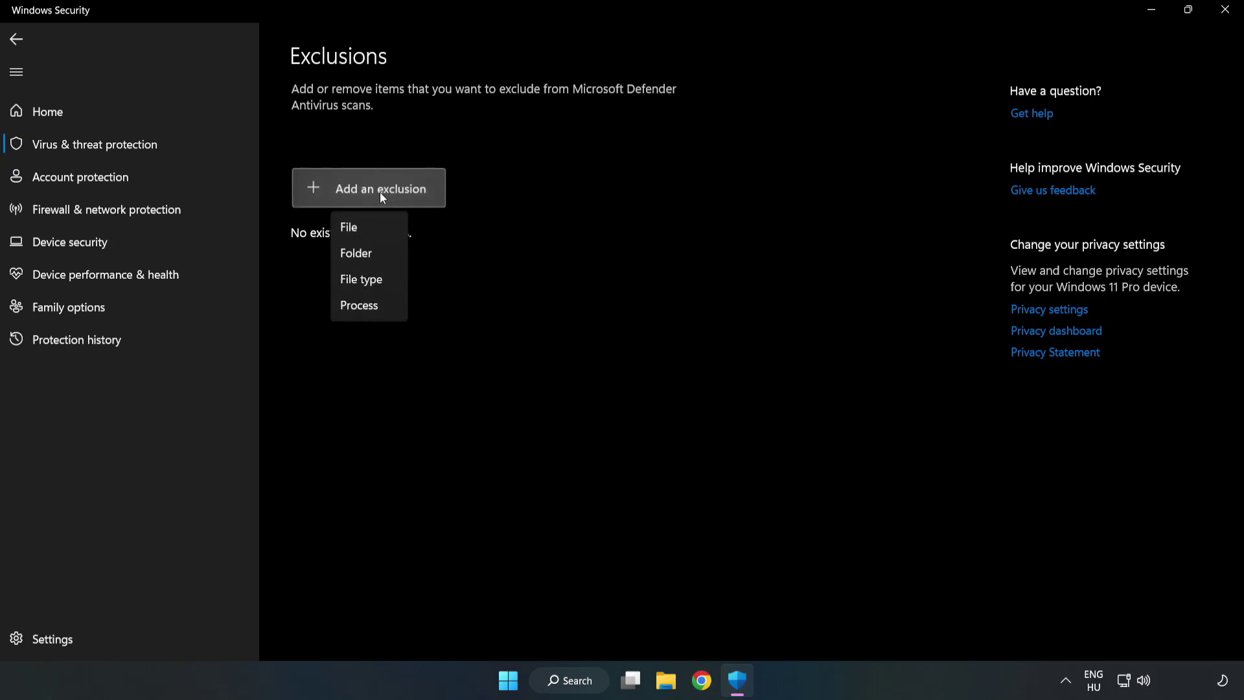
- Exclude the shortcut in C:\Program Files (x86)\NOT WORKING APP as a file, then close Windows Security
left_click(353, 226)
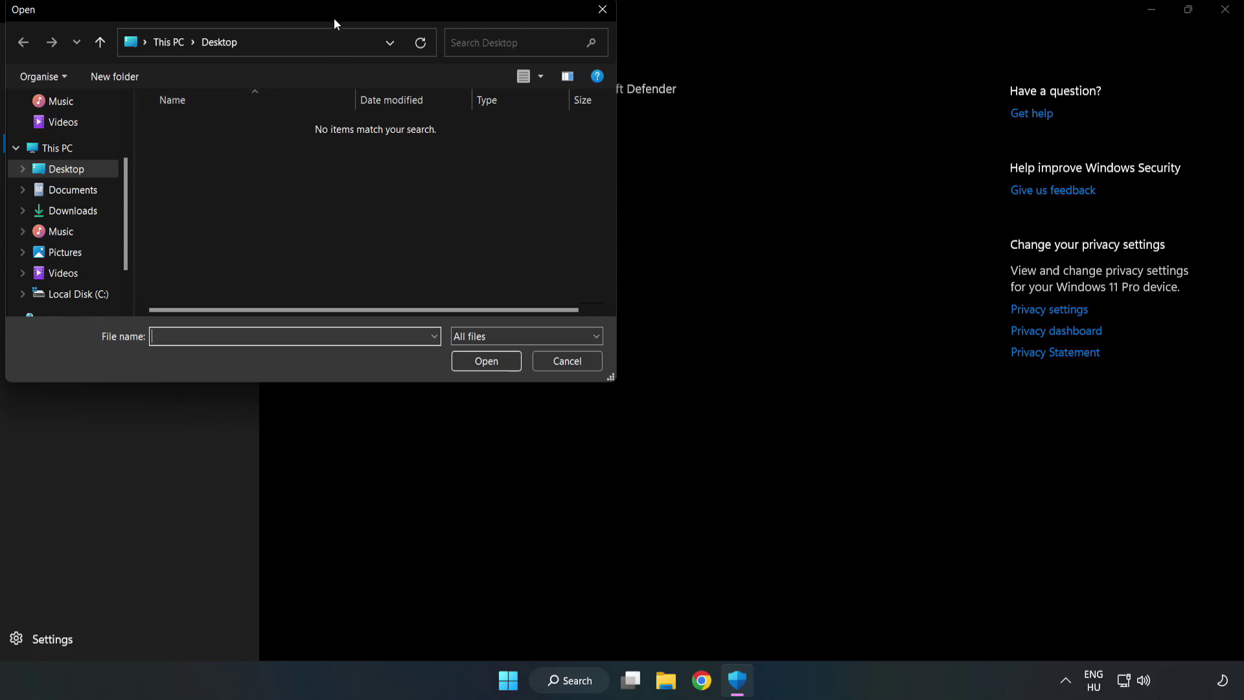
left_click_drag(334, 13, 573, 139)
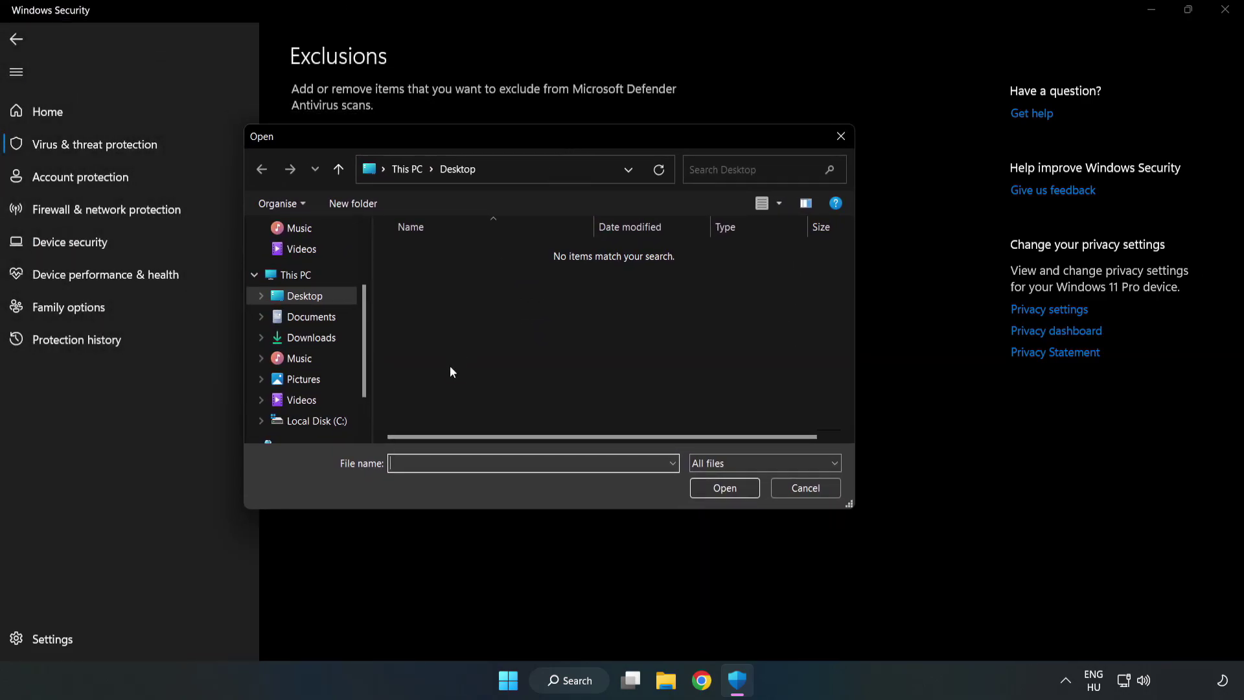
left_click(317, 420)
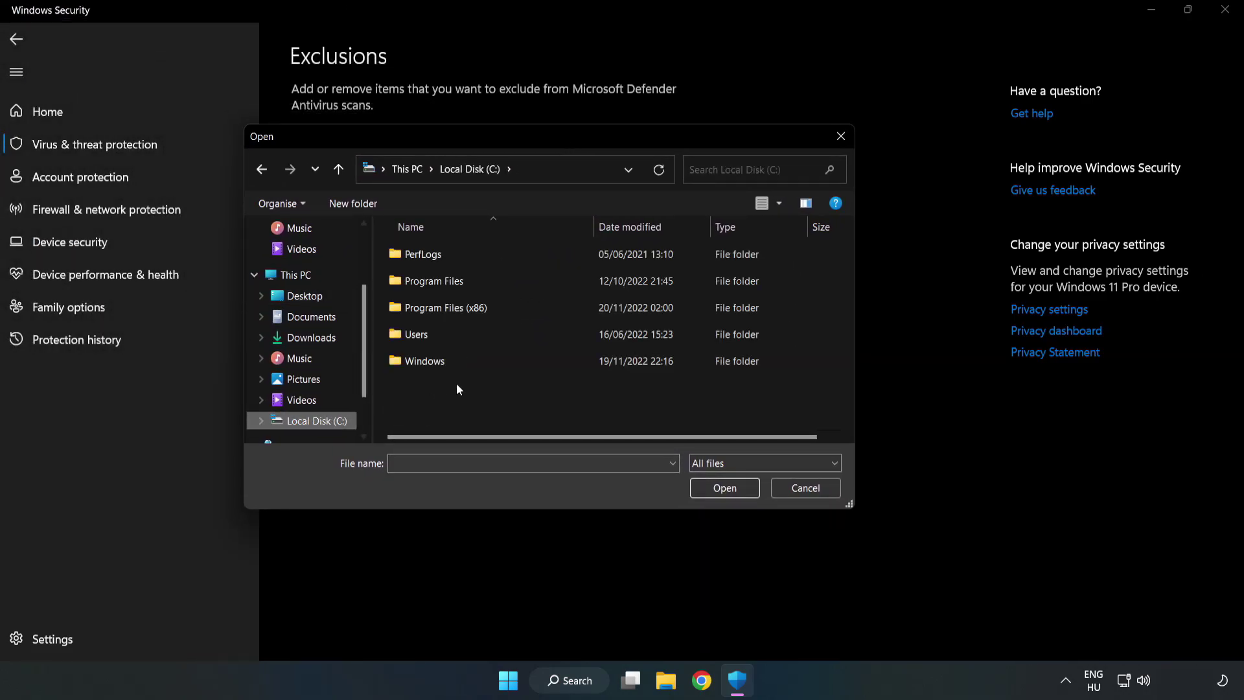
double_click(489, 310)
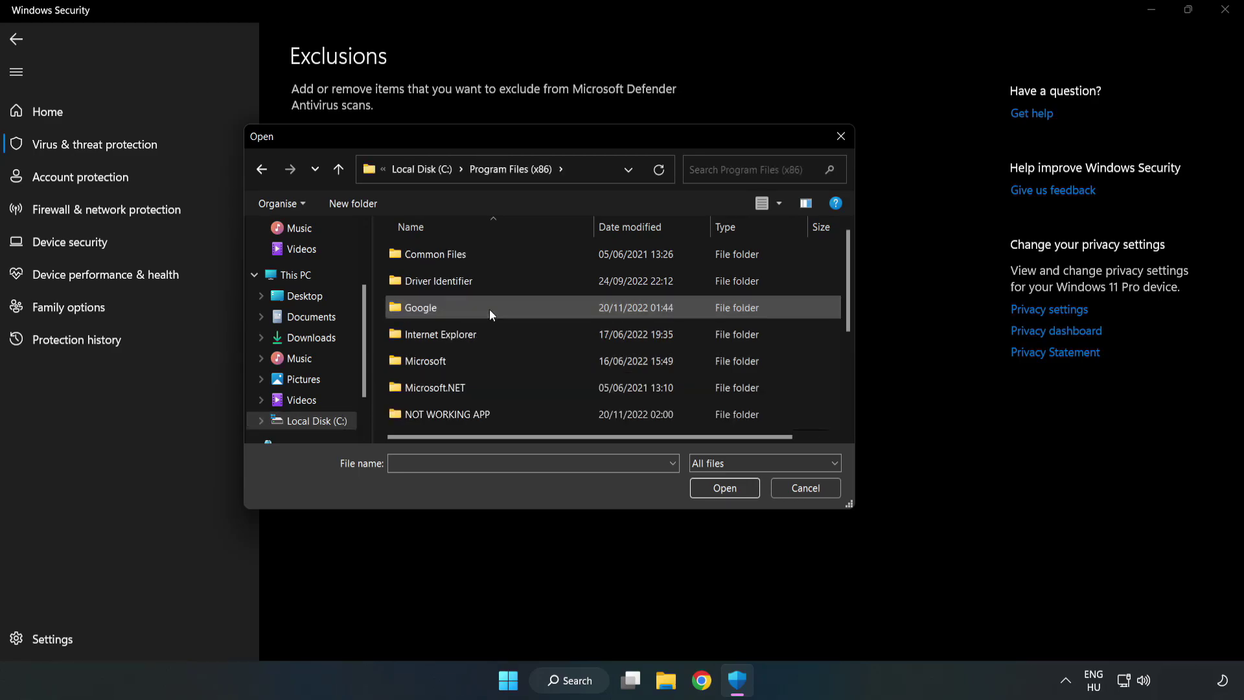
double_click(489, 411)
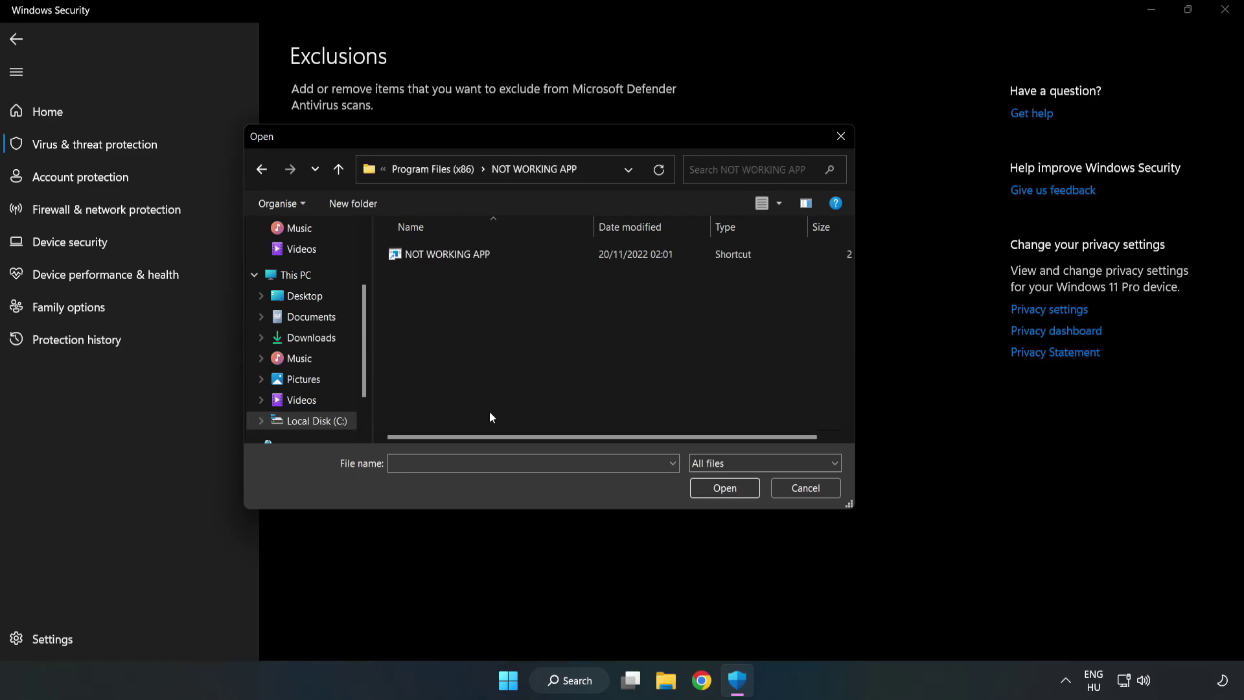
left_click(438, 253)
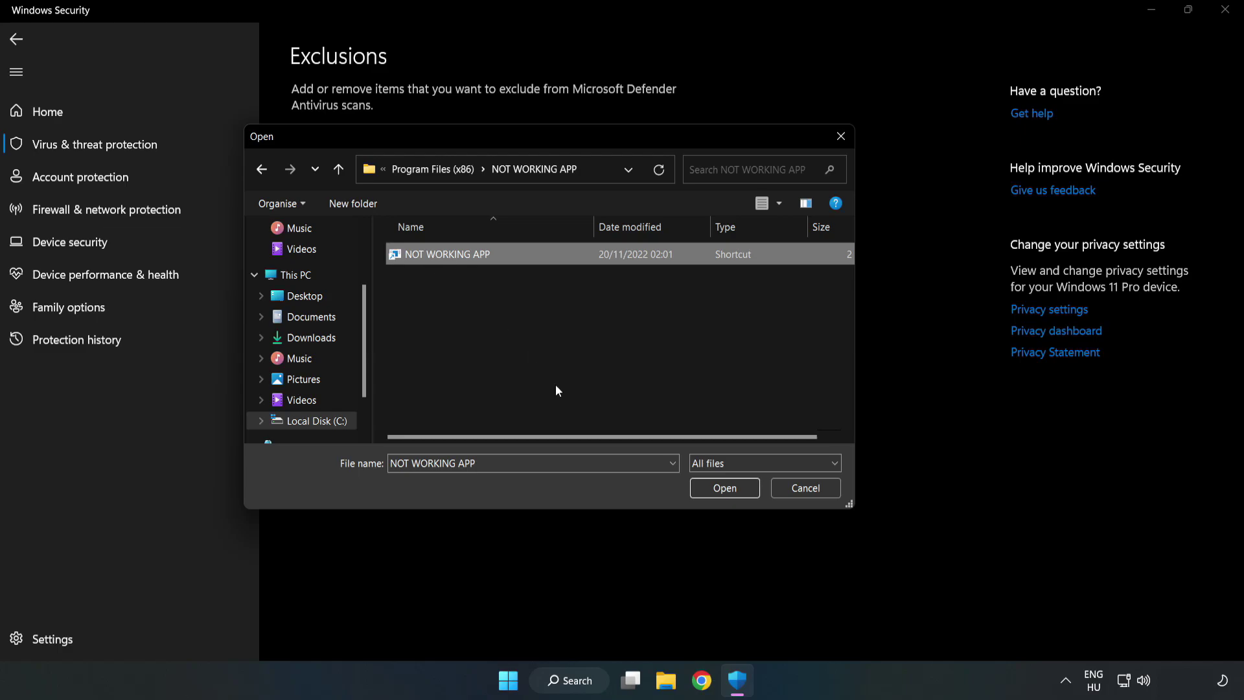
left_click(724, 490)
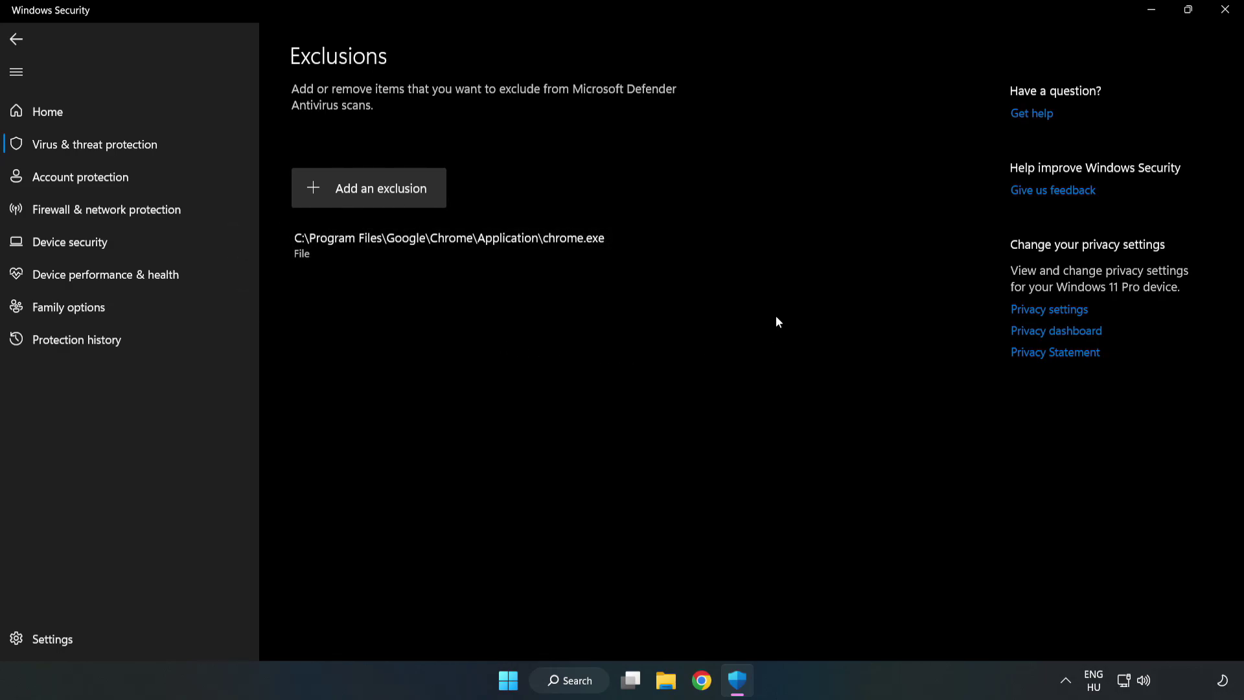
left_click(1224, 14)
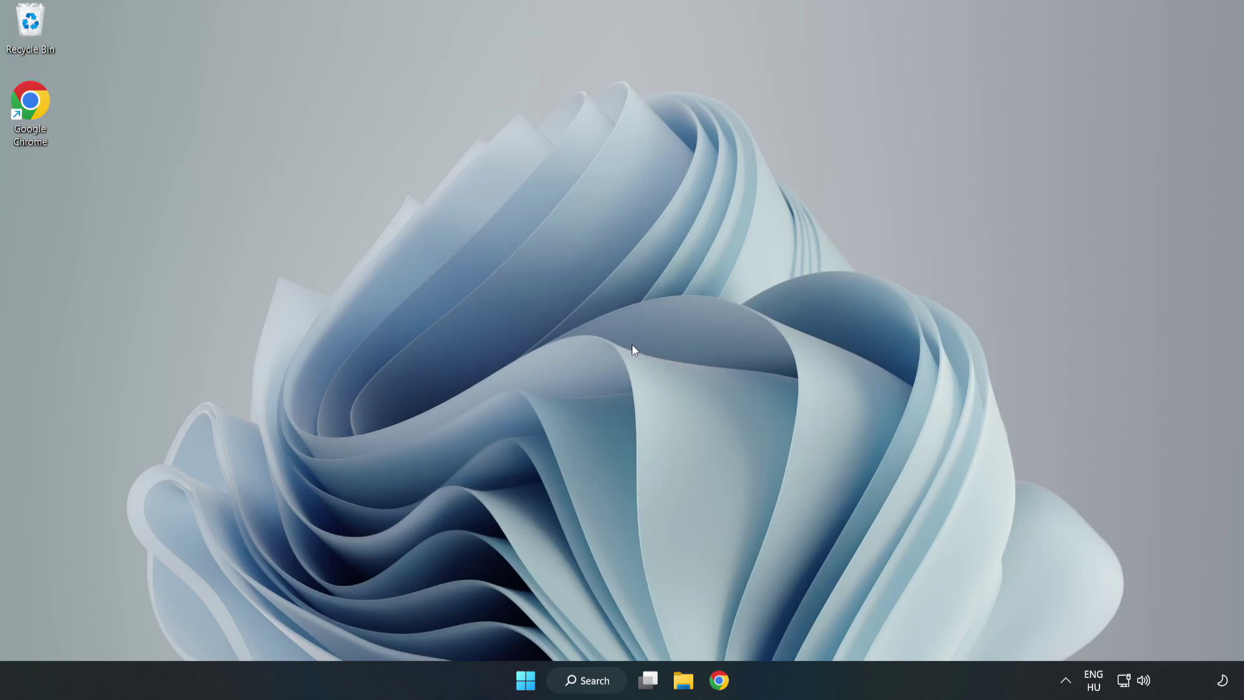
- Show the Start menu power options with Restart ready to reboot the PC
left_click(525, 679)
left_click(829, 623)
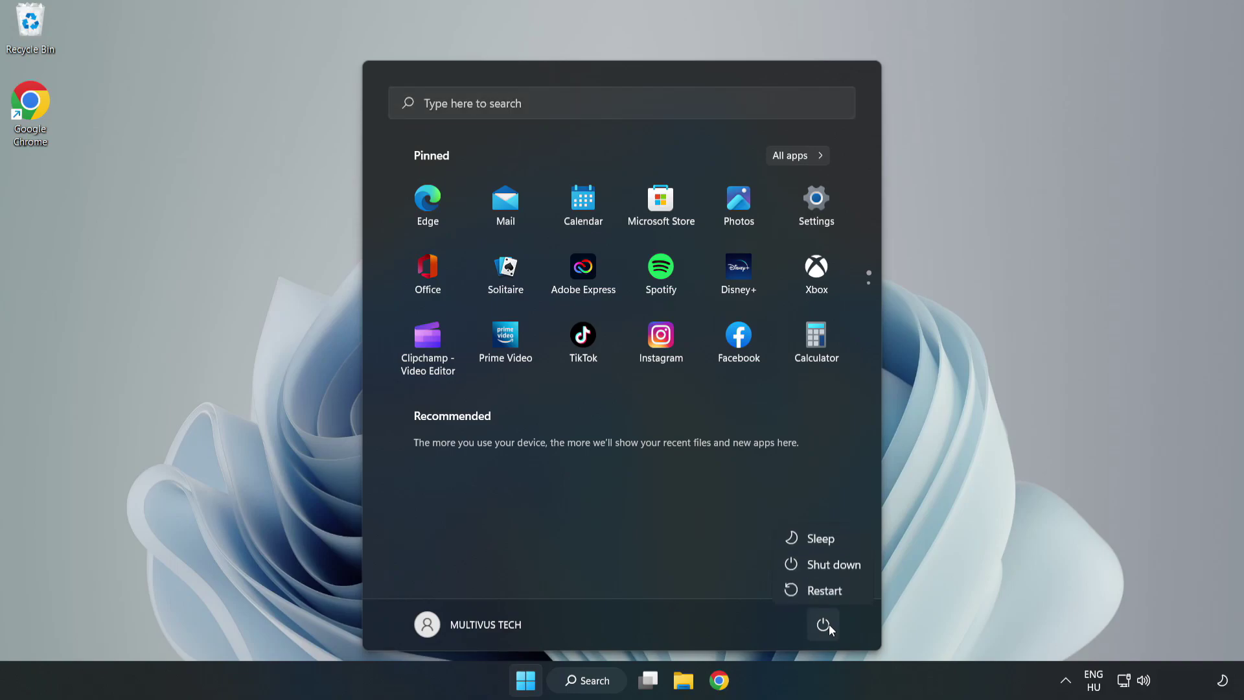